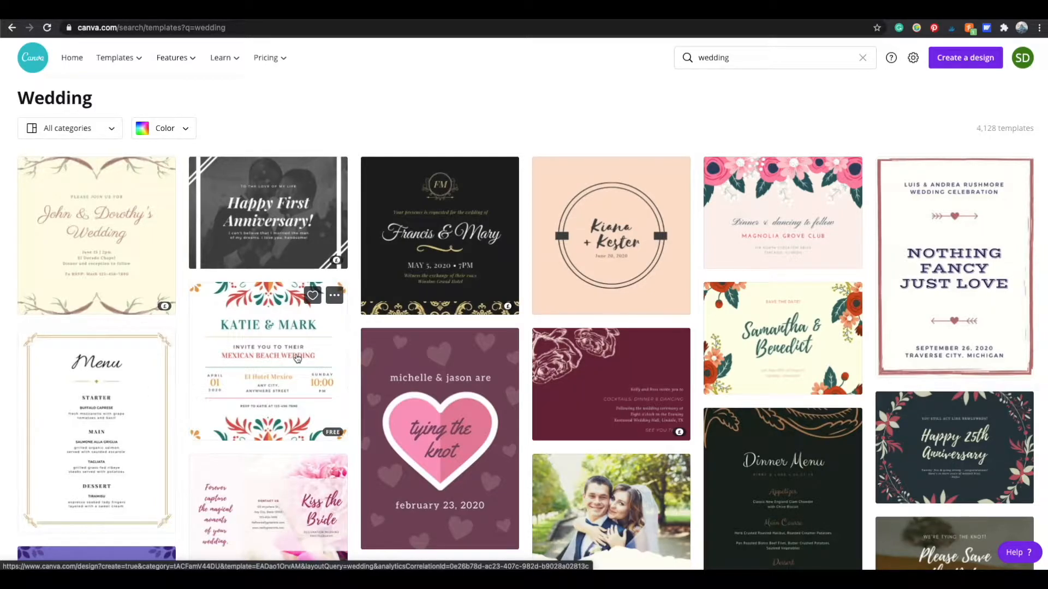
- Open the colorful floral Mexican beach wedding invitation template from the wedding results for editing
scroll(297, 358, down, 2)
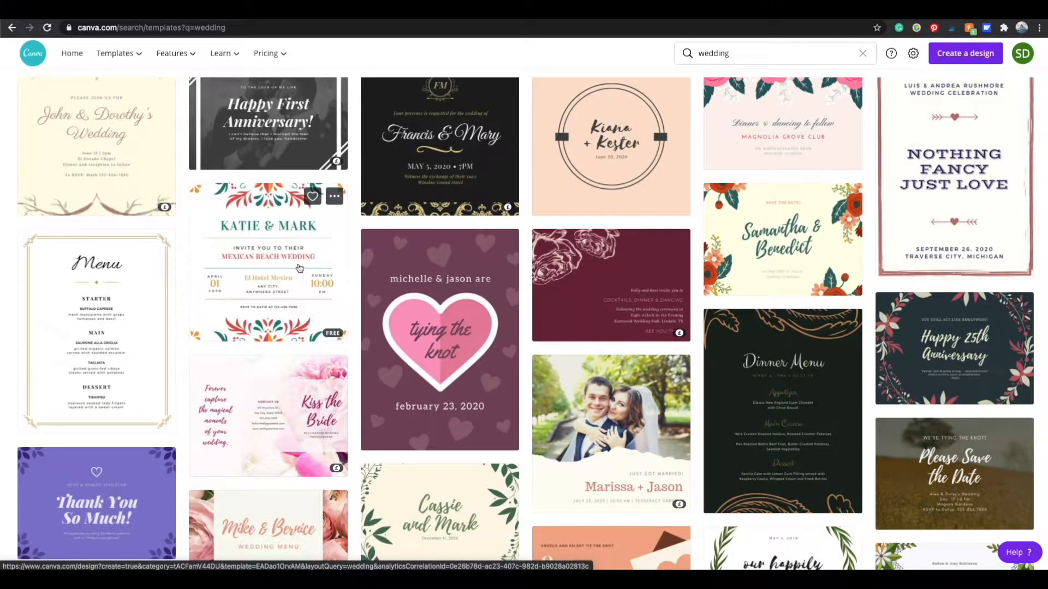
click(299, 268)
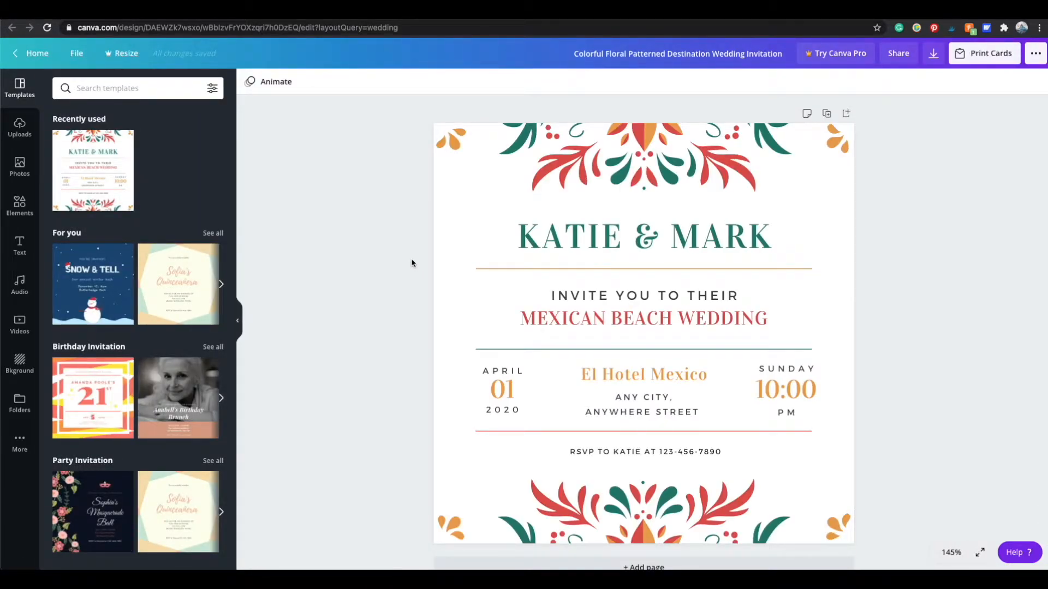
- Try recoloring the red parts of the upper floral ornament to blue
click(612, 148)
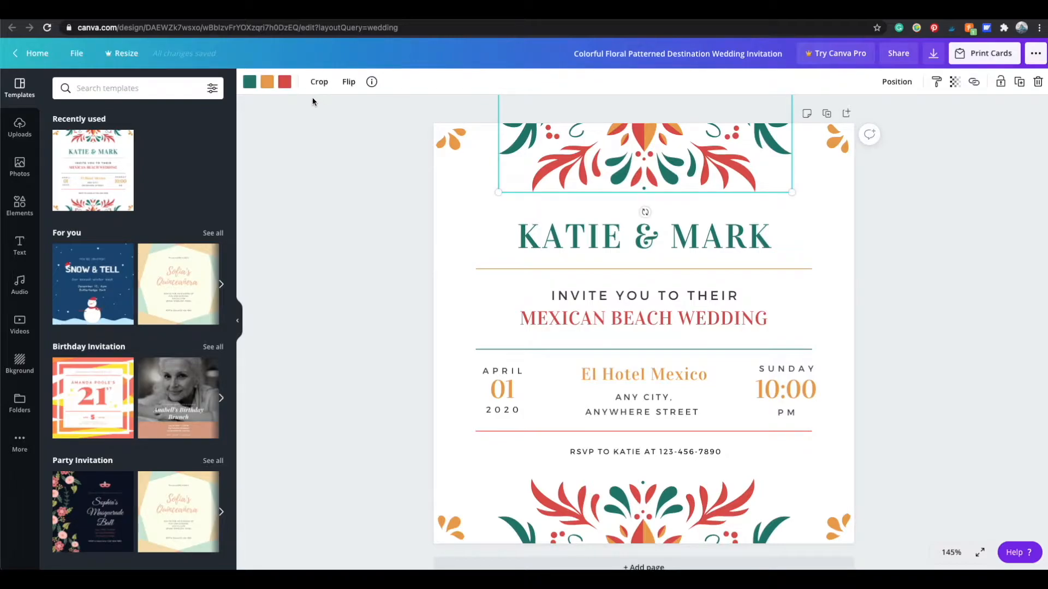
click(285, 83)
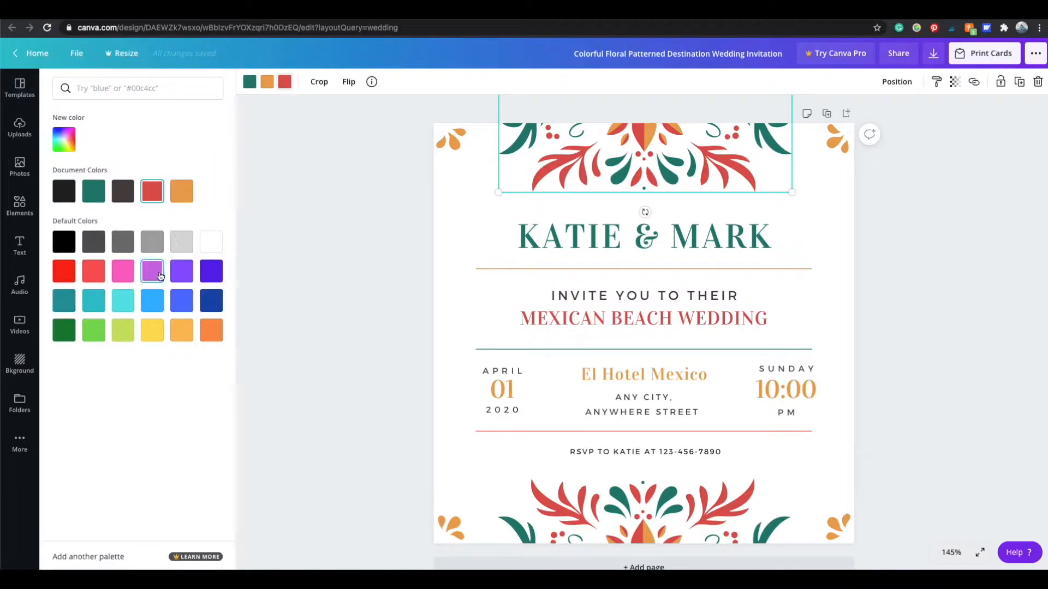
click(152, 305)
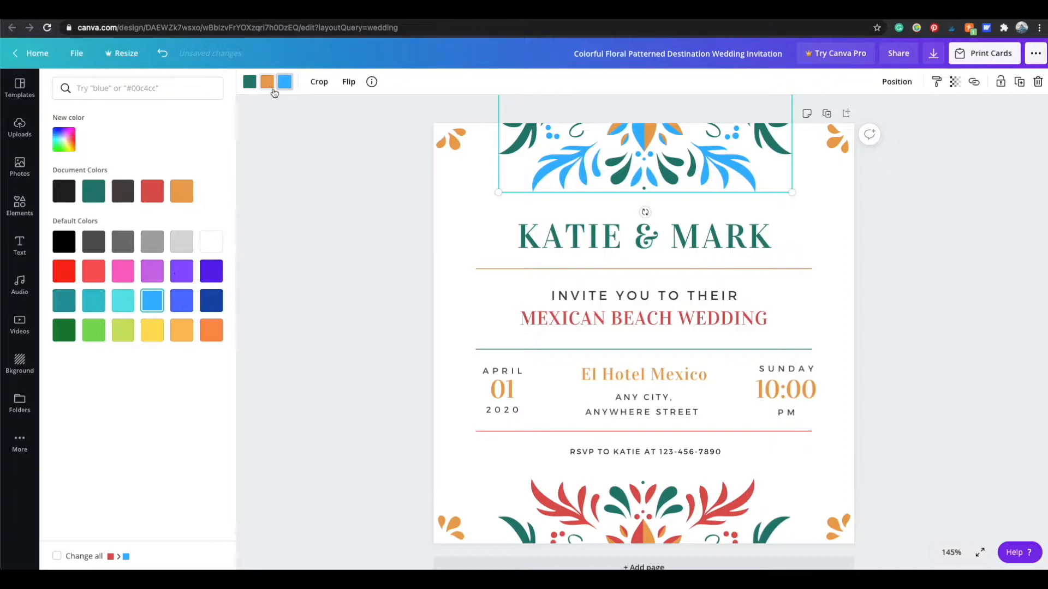
click(210, 302)
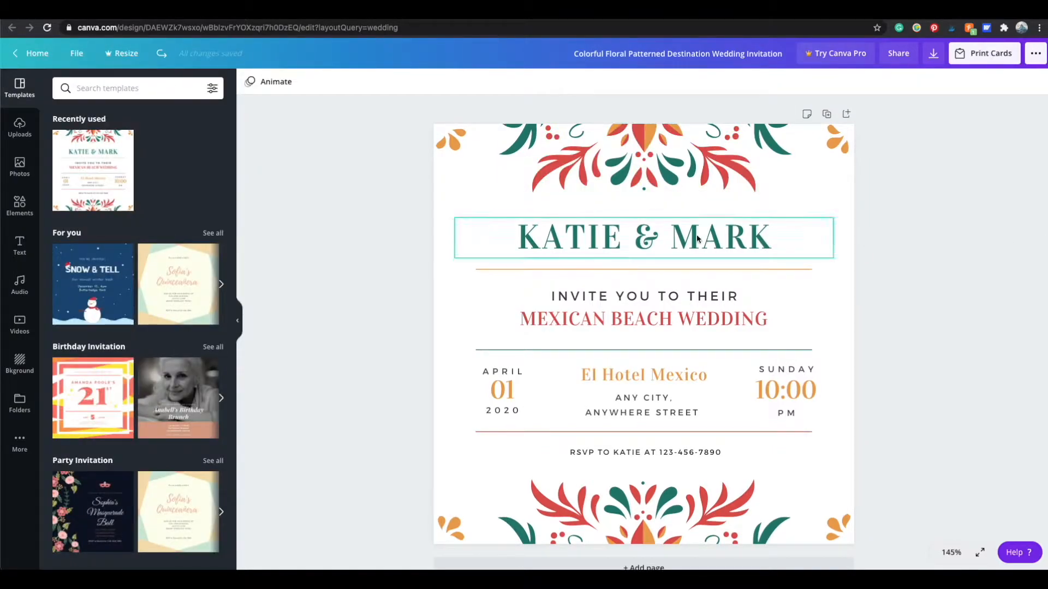
- Change the font of the couple's names heading to Cheque, trying Alegreya first
click(695, 239)
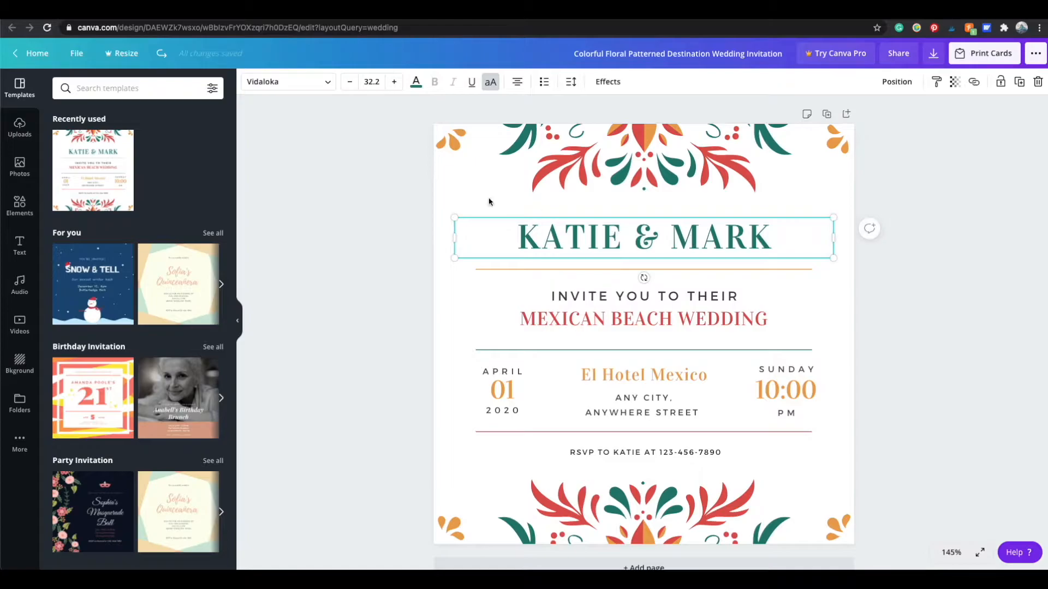
click(415, 82)
click(416, 82)
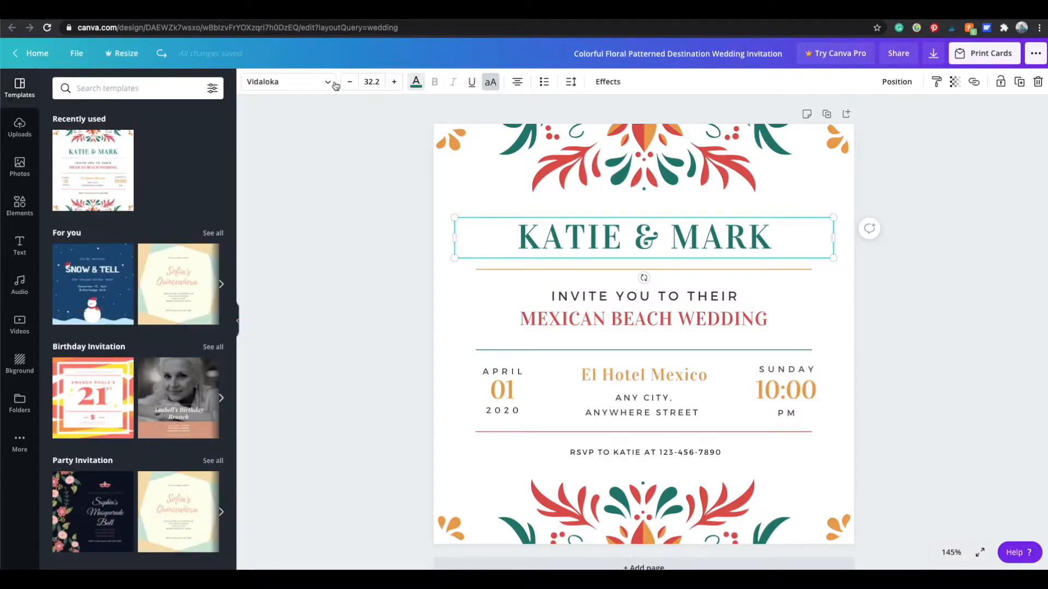
click(288, 82)
scroll(112, 241, down, 3)
scroll(112, 274, down, 2)
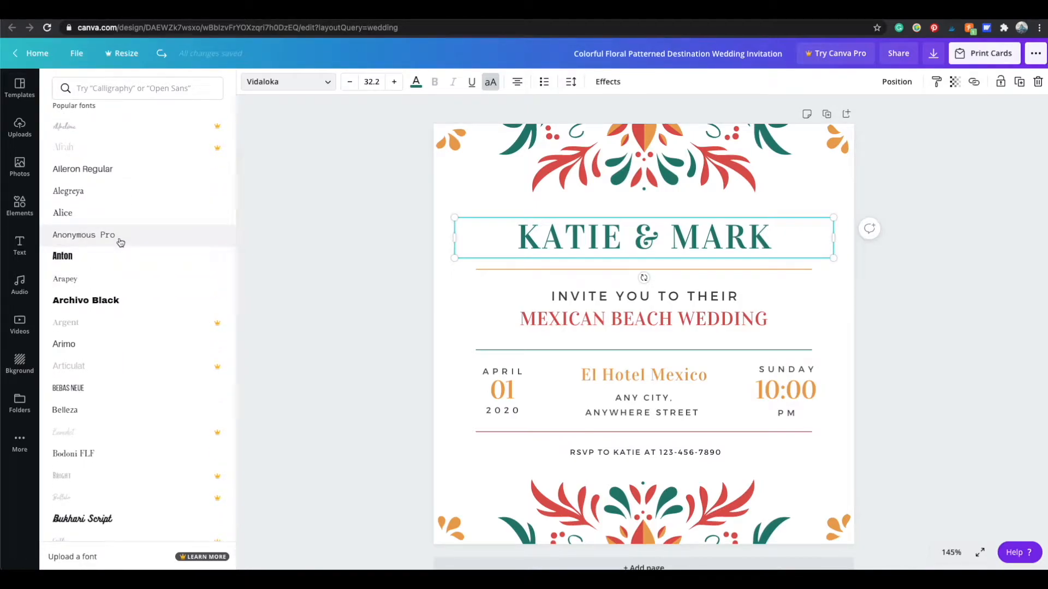
click(144, 197)
scroll(147, 218, down, 4)
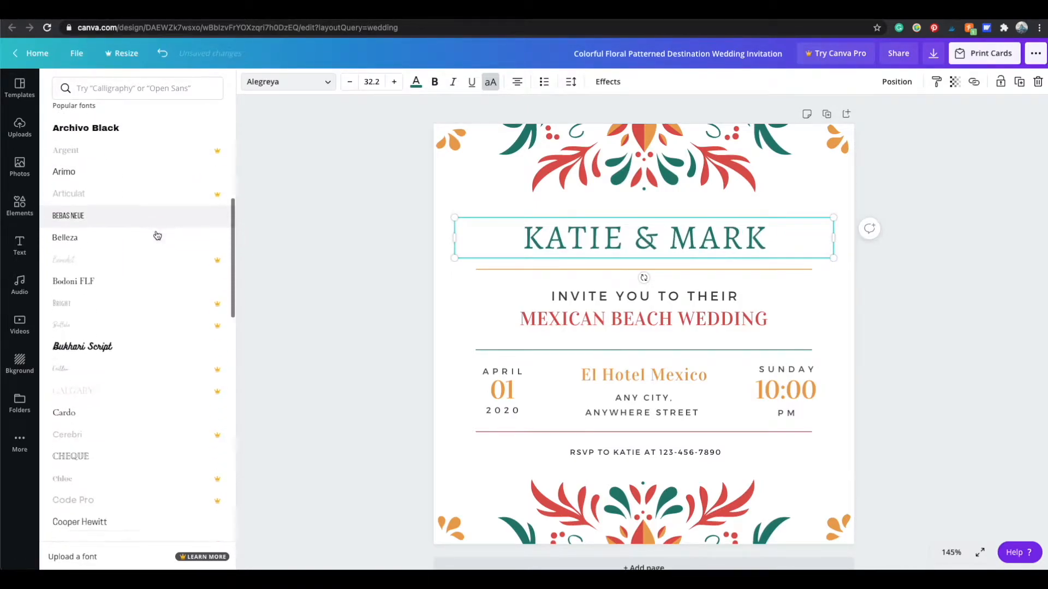
scroll(166, 243, down, 3)
scroll(168, 250, up, 1)
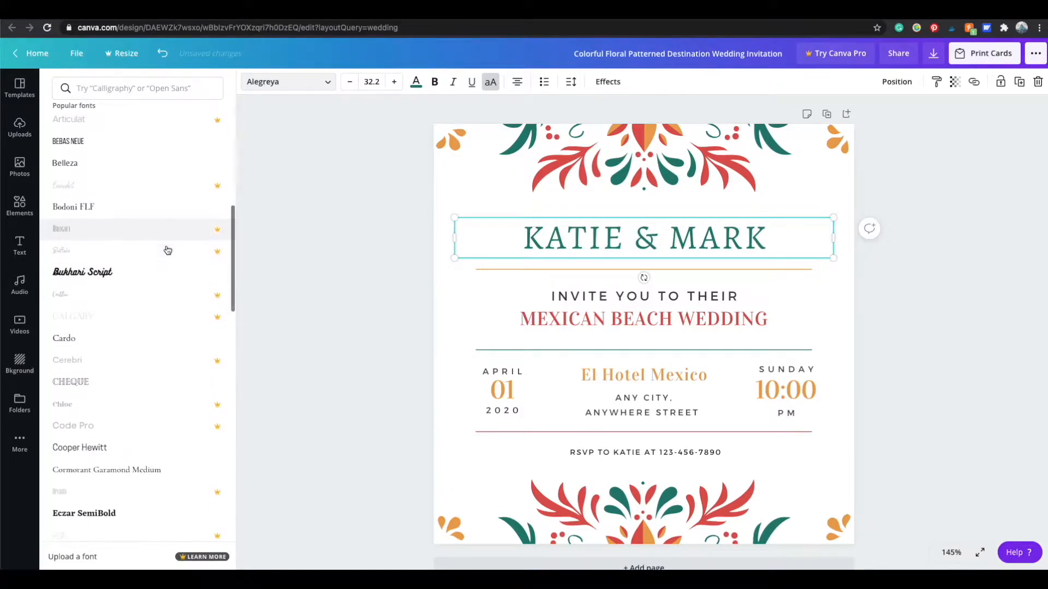
click(88, 332)
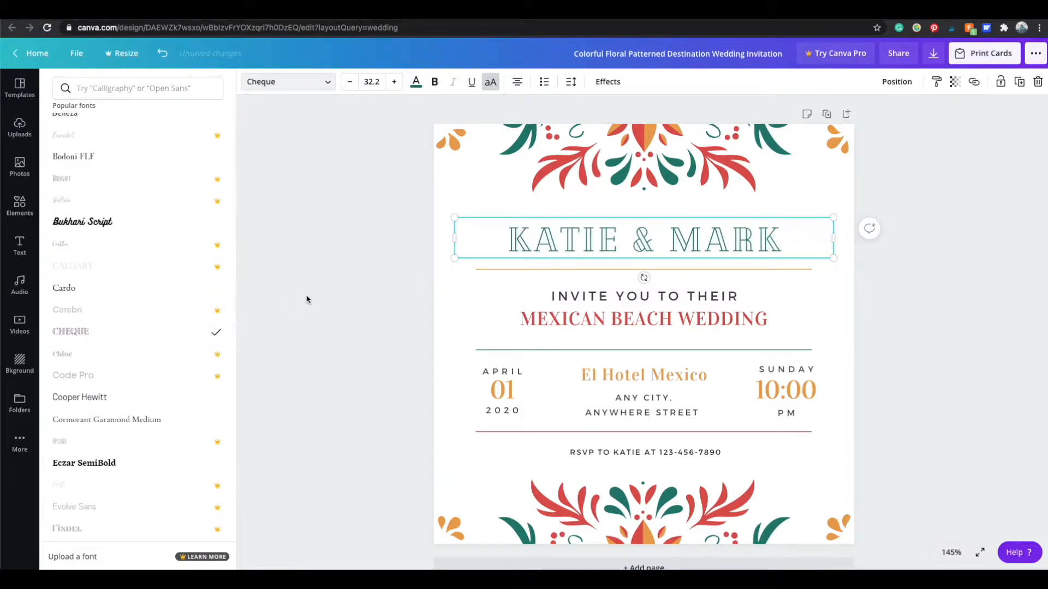
click(305, 299)
- Replace the heading text with the new couple's names in capitals
drag(682, 294, 680, 292)
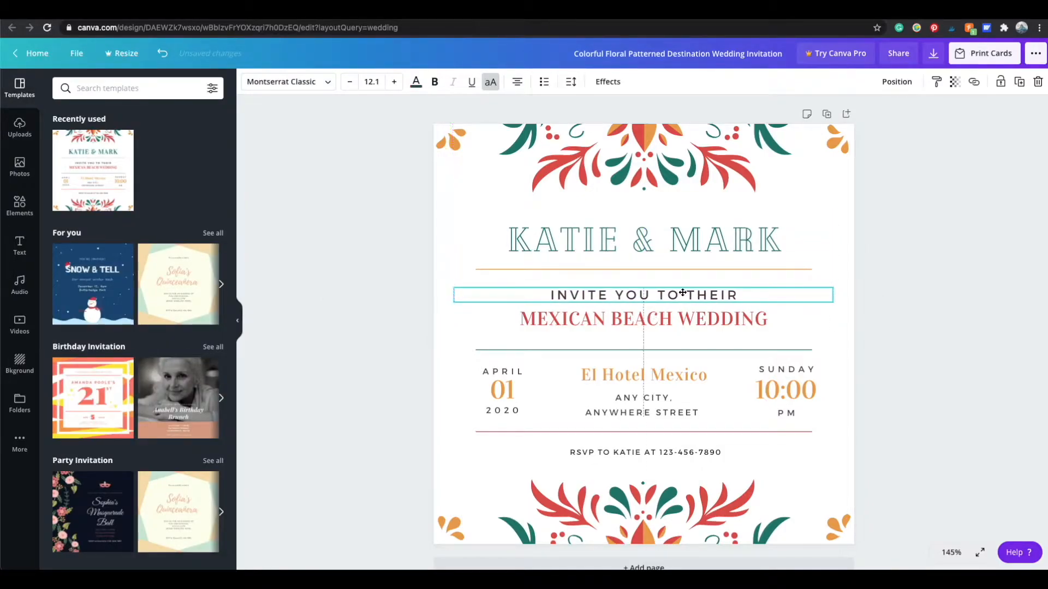
double_click(644, 240)
text(LAURA & JACOB)
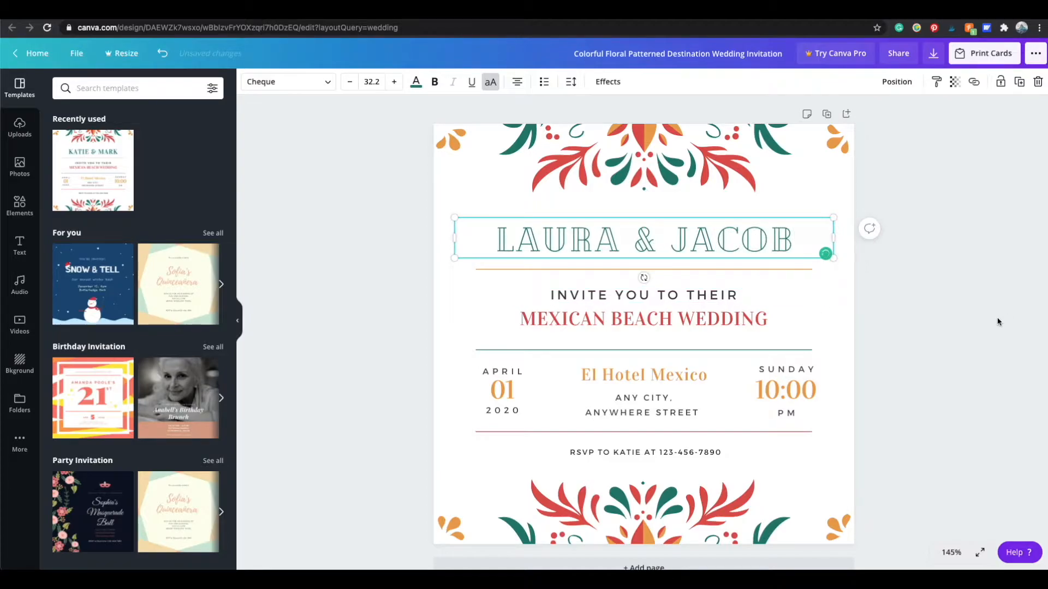
- Replace "MEXICAN" with "FLORIDIAN" in the red beach wedding line
click(715, 318)
click(715, 318)
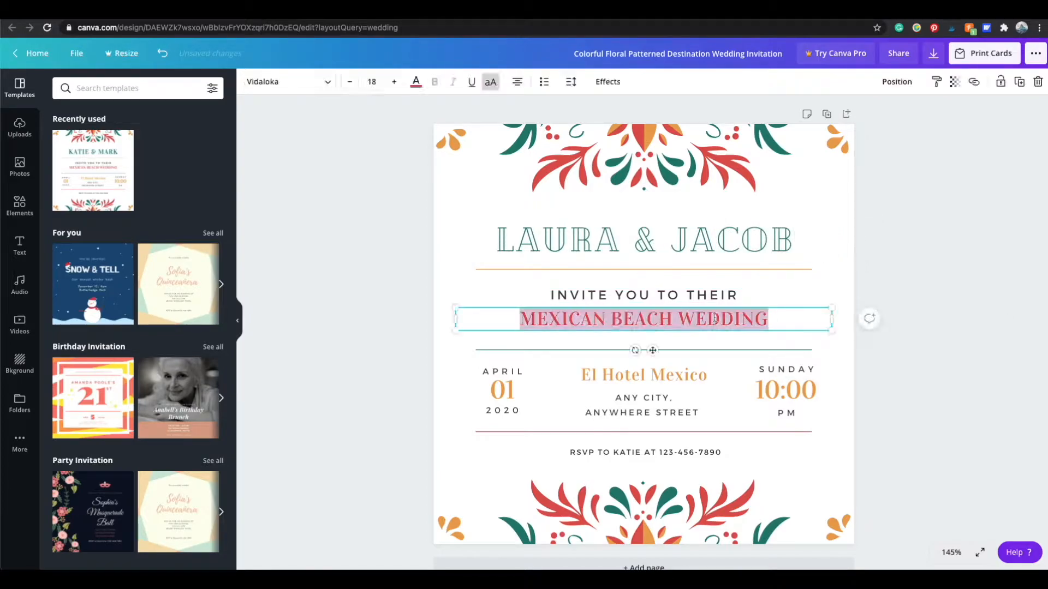
click(677, 318)
drag(593, 318, 525, 319)
text(FLORIDIAN)
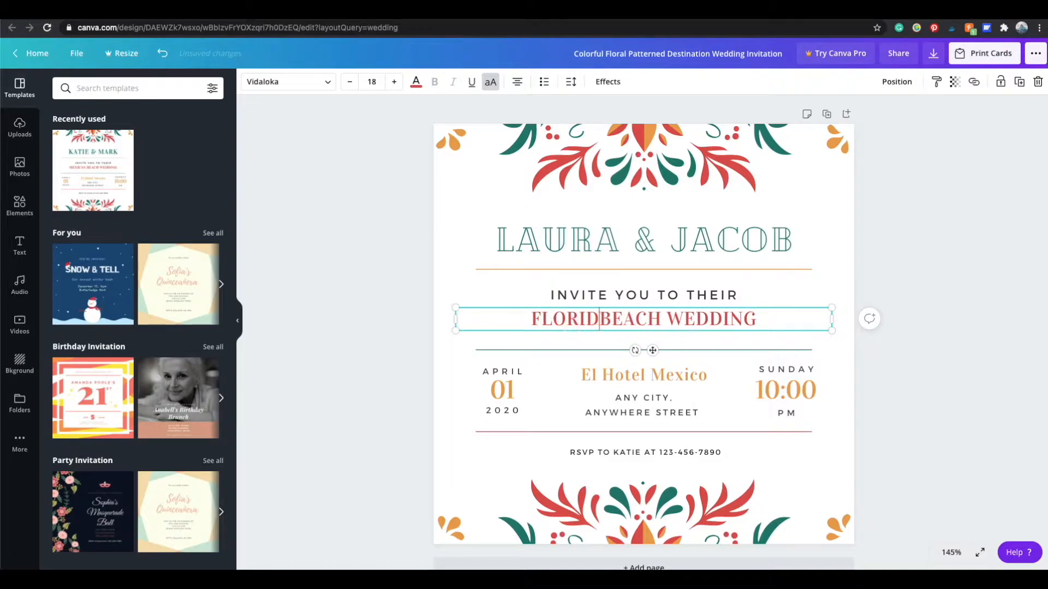
click(917, 369)
scroll(922, 363, down, 1)
click(649, 356)
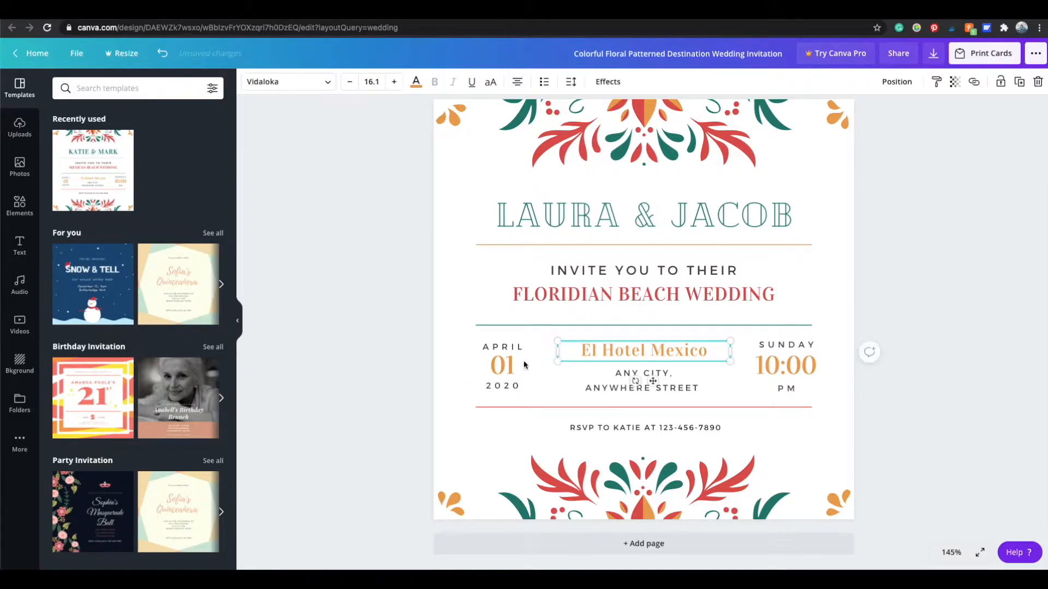
click(505, 346)
click(521, 370)
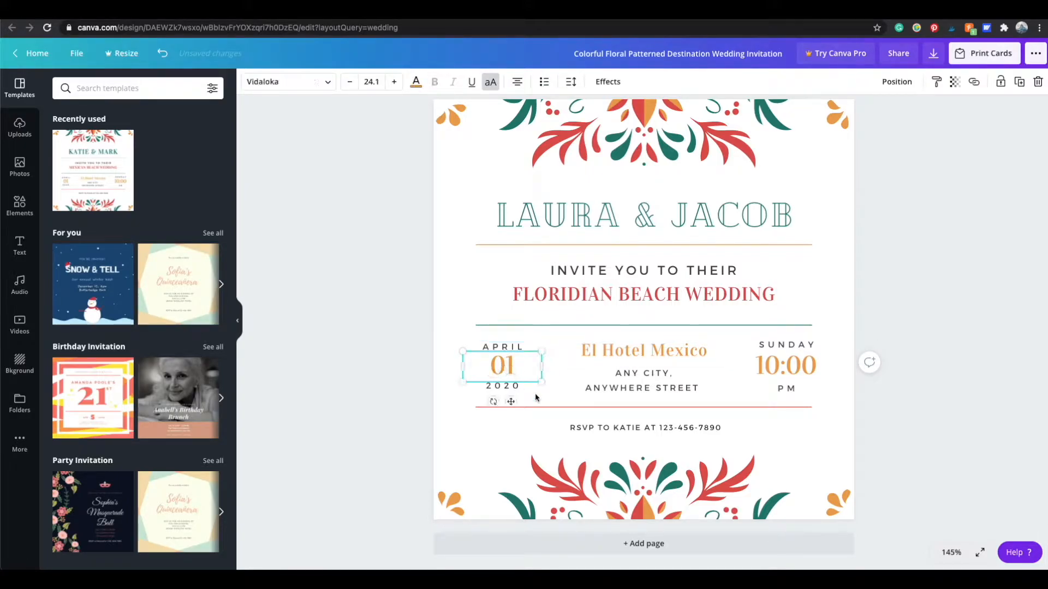
- Give the "Floridian Beach Wedding" line a handwritten script font and turn off its uppercase formatting
click(674, 301)
click(288, 81)
click(155, 250)
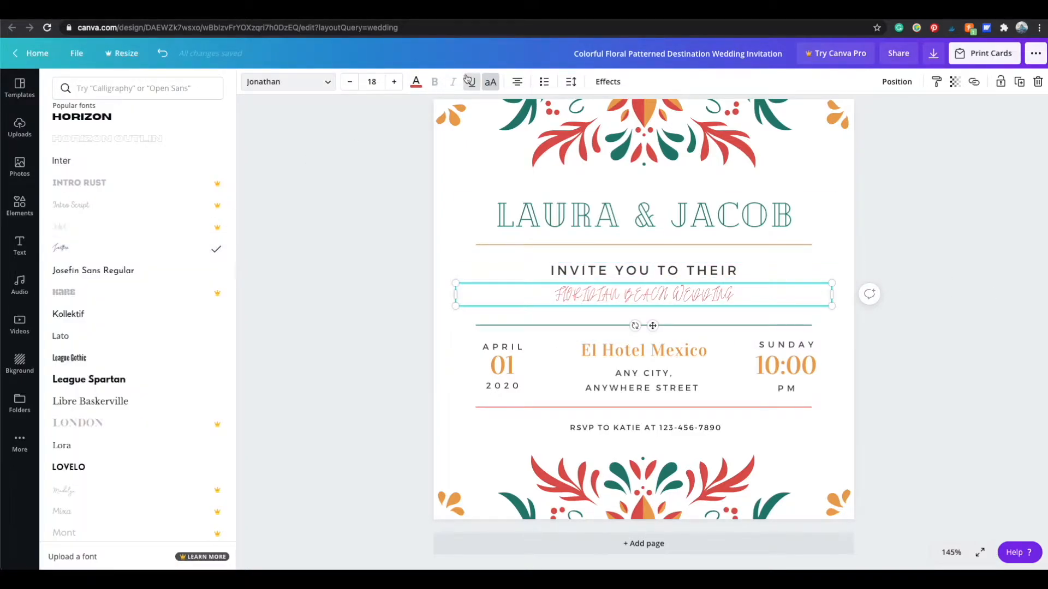
click(493, 84)
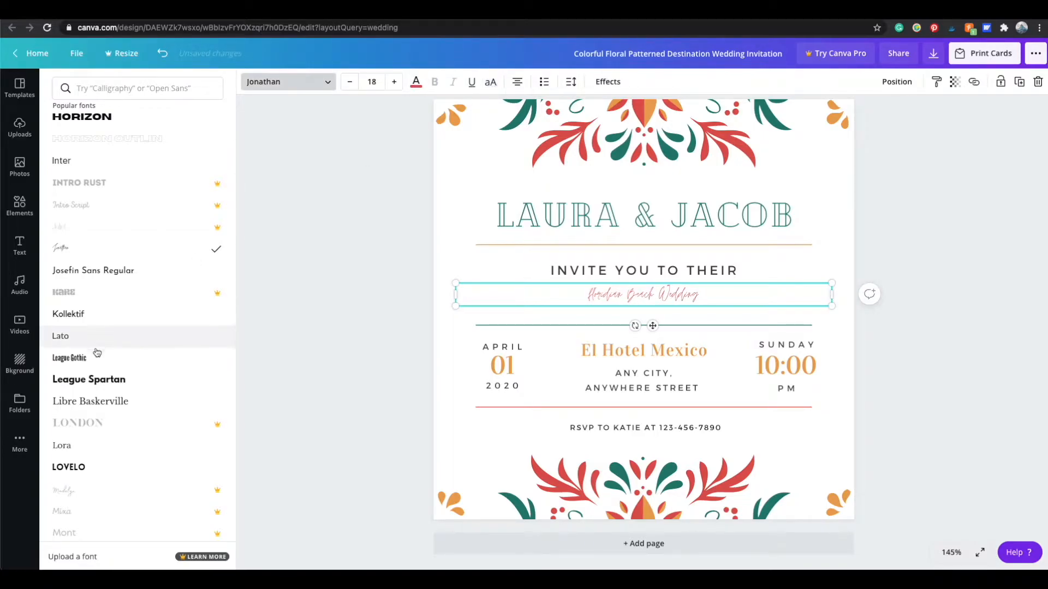
scroll(97, 349, down, 3)
scroll(97, 352, down, 3)
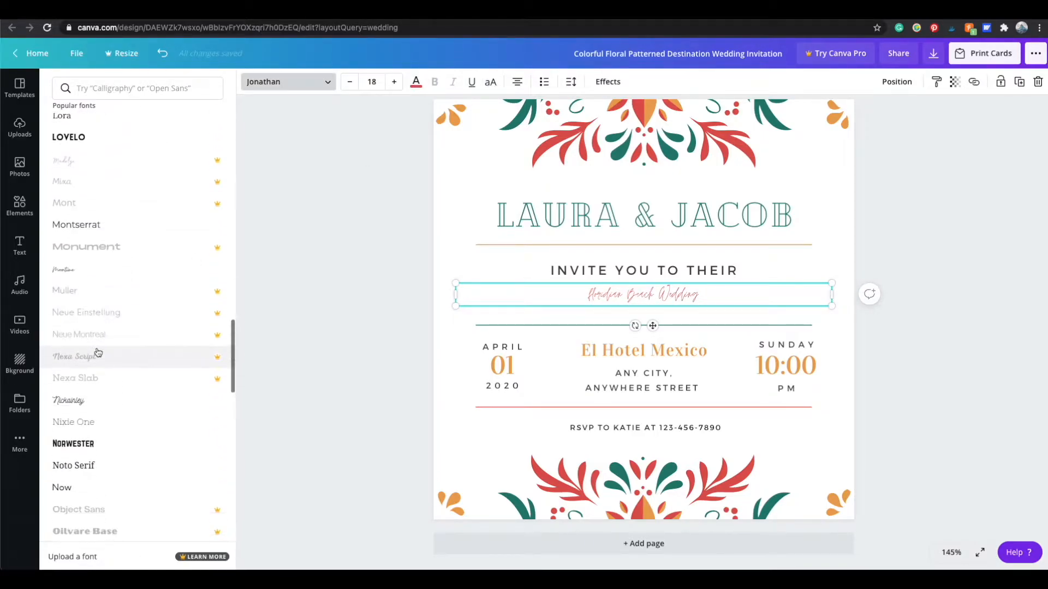
click(106, 274)
- Enlarge the "Floridian Beach Wedding" line to nearly the width of the names heading and nudge it slightly upward
click(393, 81)
click(394, 81)
click(394, 81)
click(394, 81)
click(393, 82)
click(393, 82)
click(393, 81)
click(393, 82)
click(394, 81)
click(394, 81)
click(394, 81)
click(393, 81)
click(394, 82)
click(393, 81)
click(394, 82)
click(931, 413)
drag(742, 321, 742, 316)
click(911, 379)
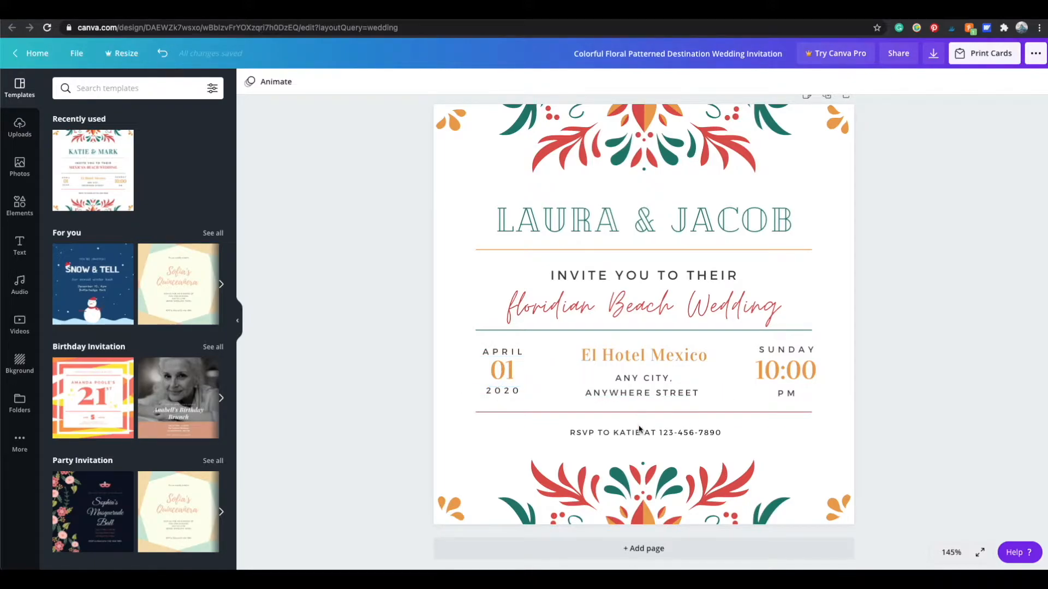
- Tighten the line spacing of the two-line "ANY CITY, ANYWHERE STREET" address text
double_click(641, 385)
click(570, 81)
drag(664, 126, 666, 151)
- Apply the Curve effect at 100 to "APRIL", with text size 13.4, arching it over the 01
click(607, 82)
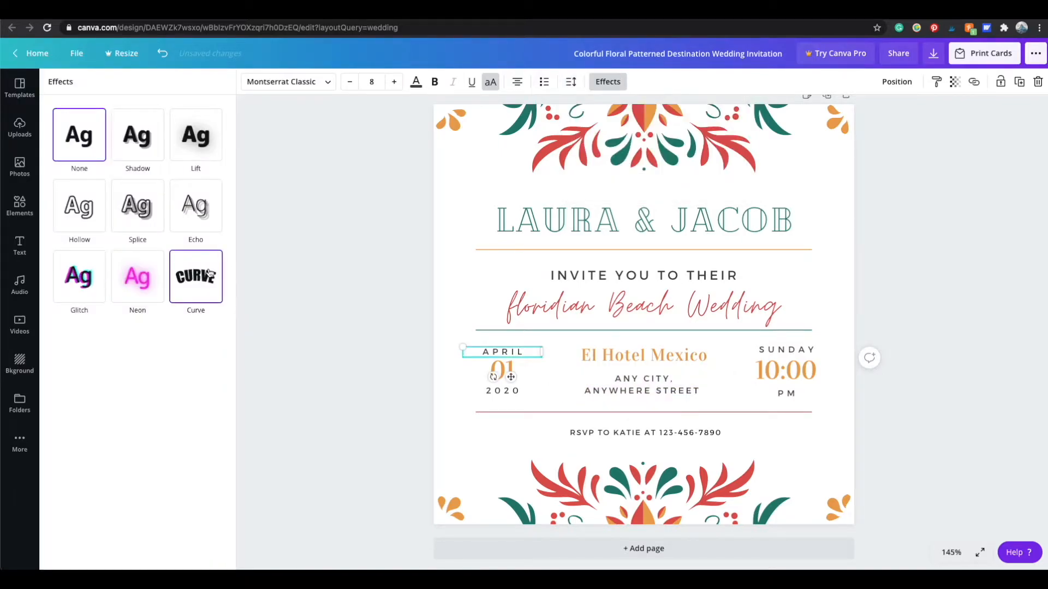
click(209, 274)
mouse_move(521, 348)
mouse_down()
mouse_move(546, 335)
mouse_move(506, 356)
mouse_up()
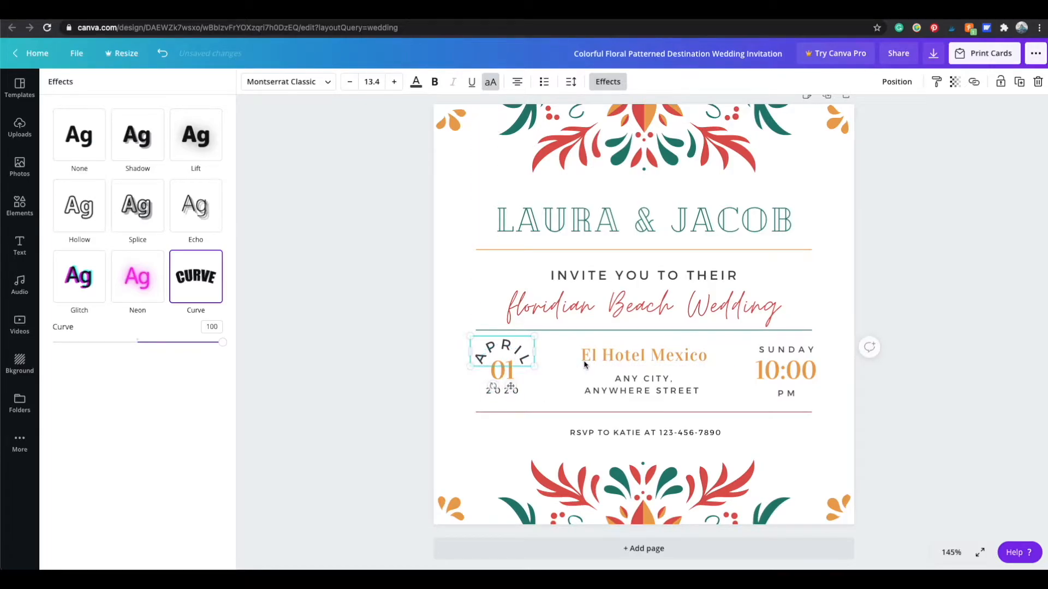
click(908, 389)
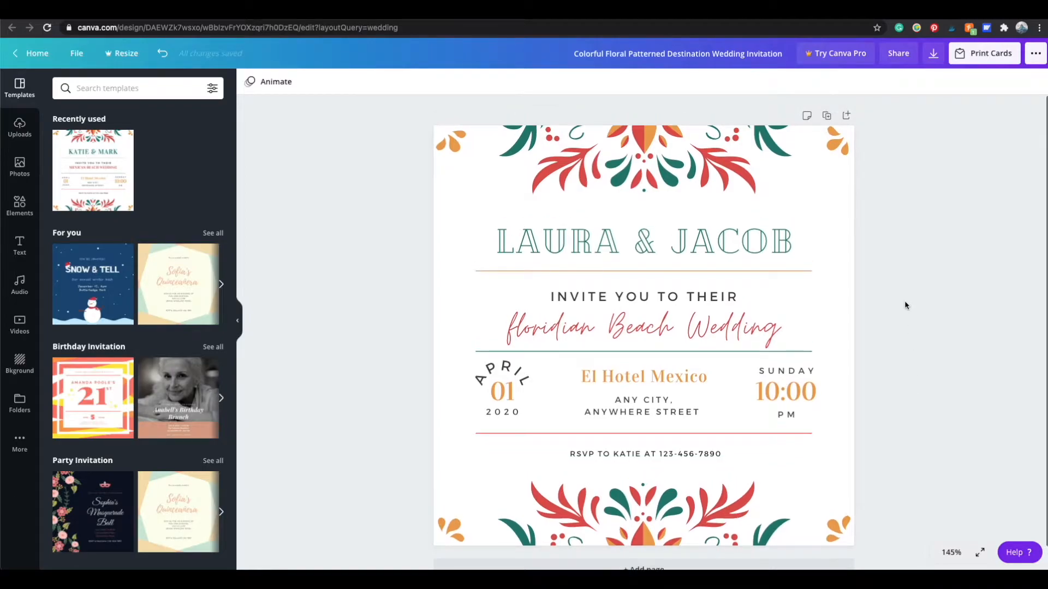
- Download the invitation as PDF Print with crop marks and bleed included
scroll(914, 306, down, 1)
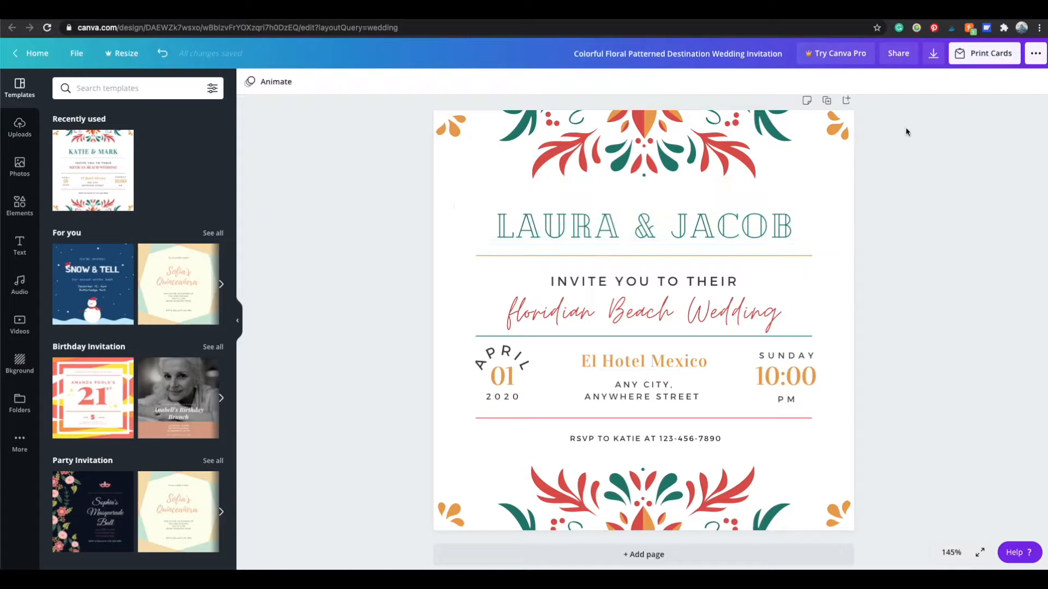
click(931, 54)
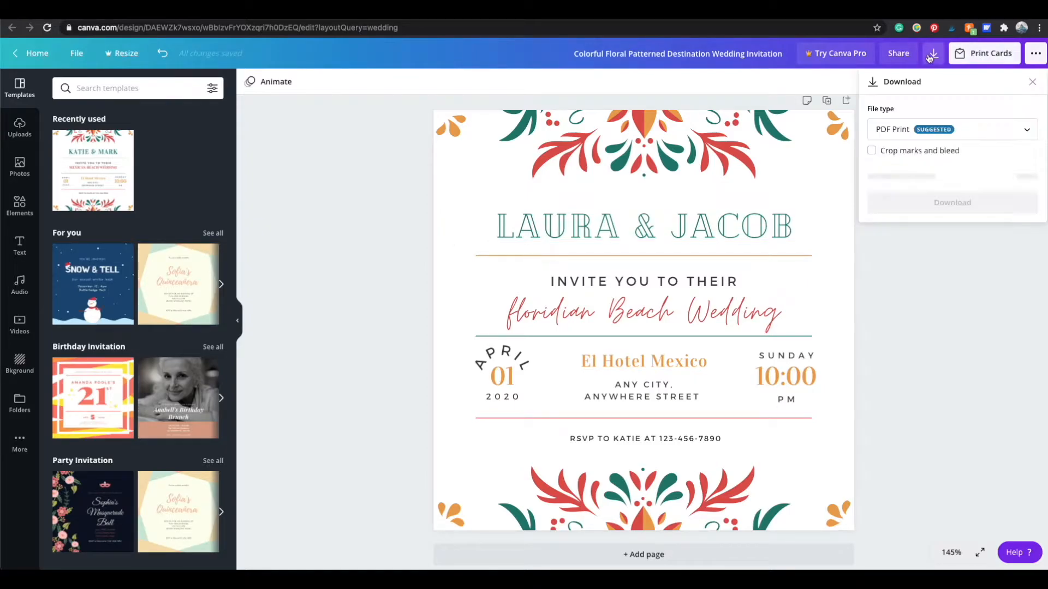
click(923, 131)
scroll(924, 116, down, 2)
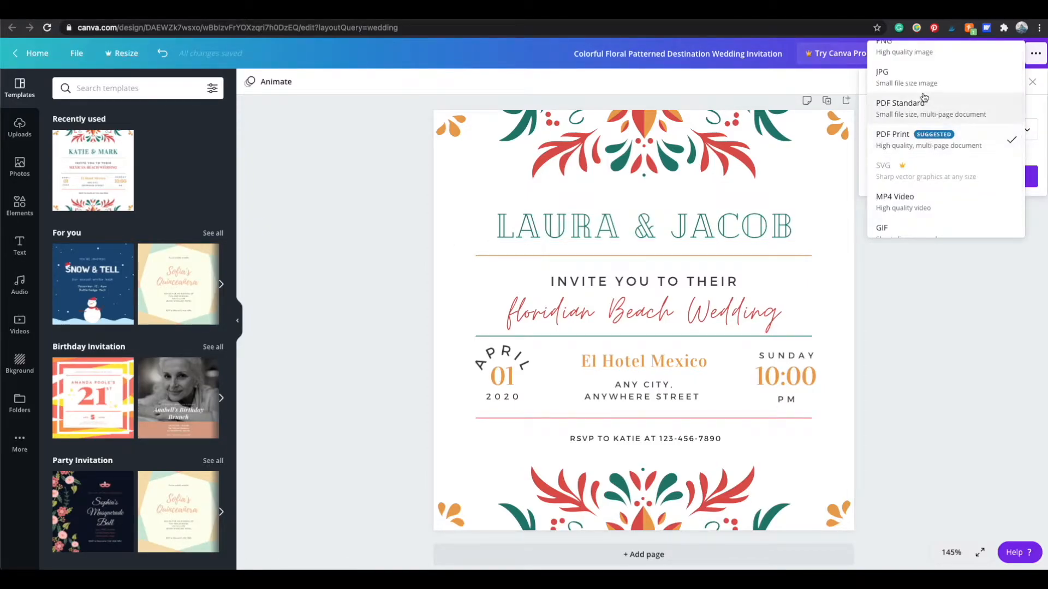
scroll(924, 115, up, 2)
scroll(924, 115, down, 2)
scroll(924, 116, up, 2)
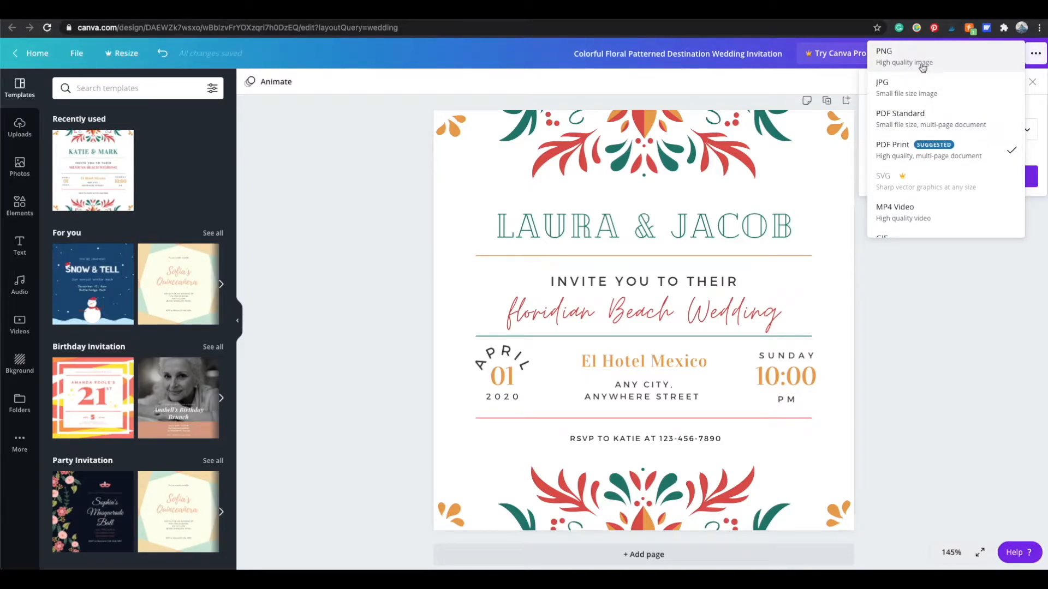
click(918, 154)
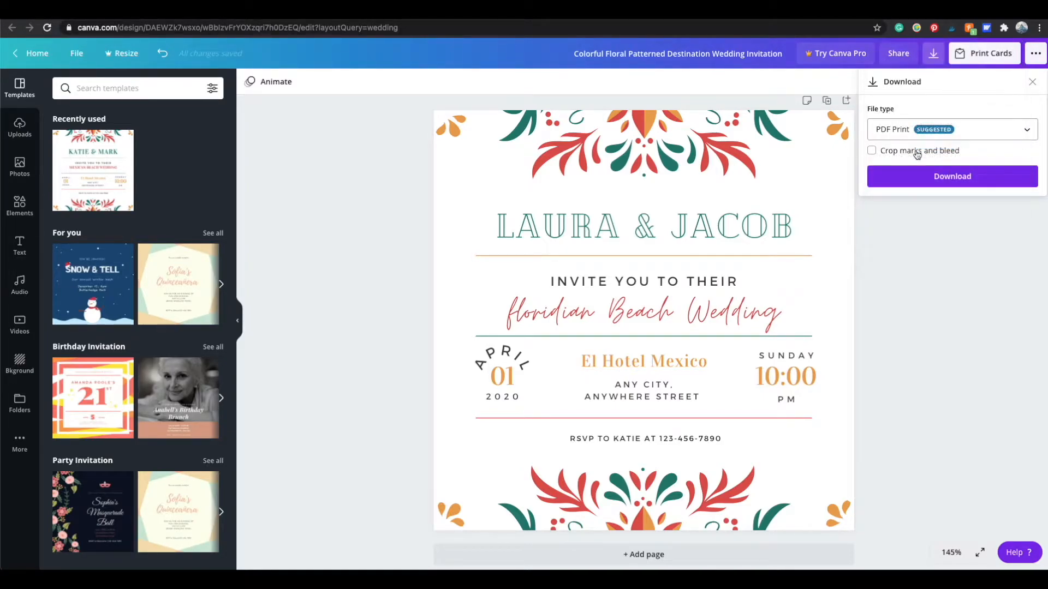
click(958, 182)
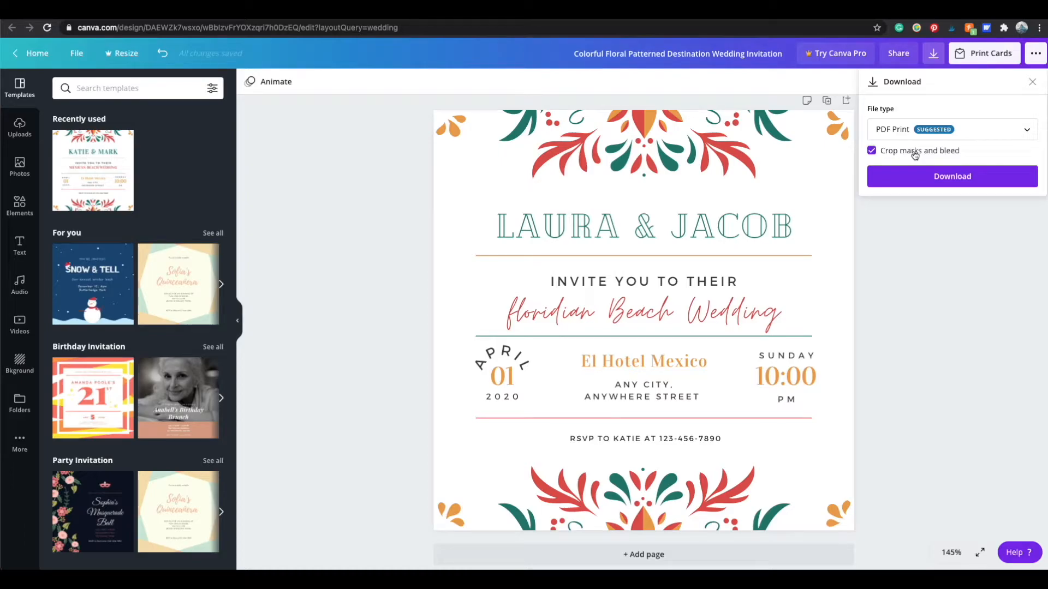
click(943, 181)
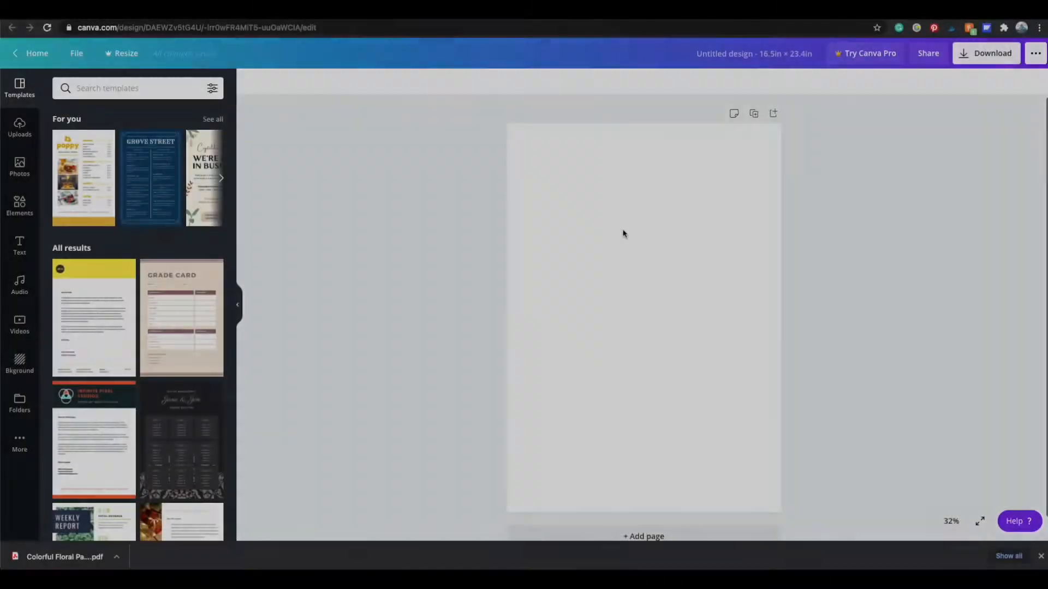
- Add a heading reading "Welcome" and move it to the upper part of the page, centred horizontally
click(622, 231)
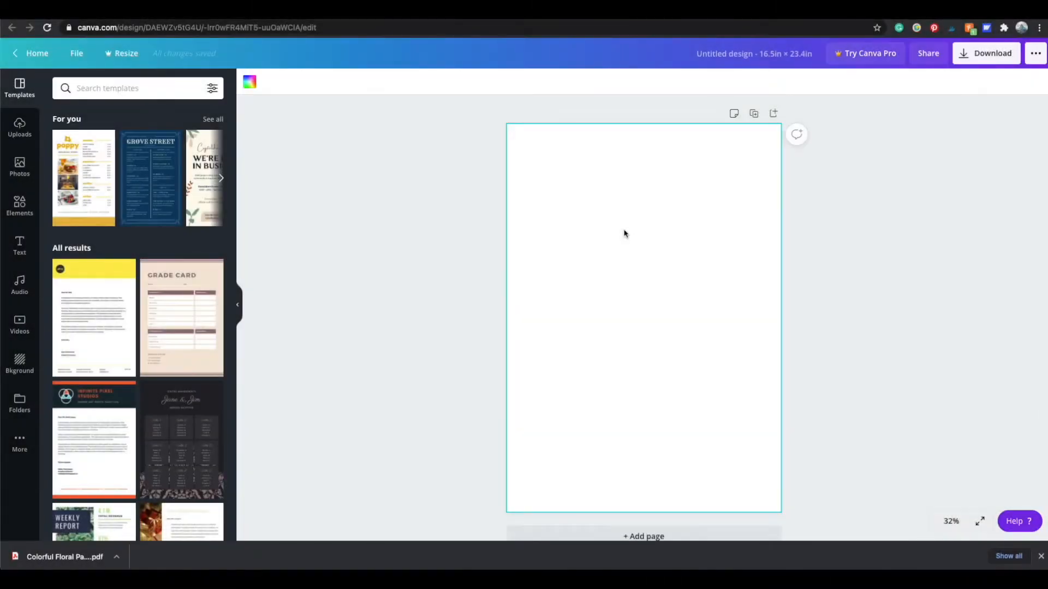
click(20, 246)
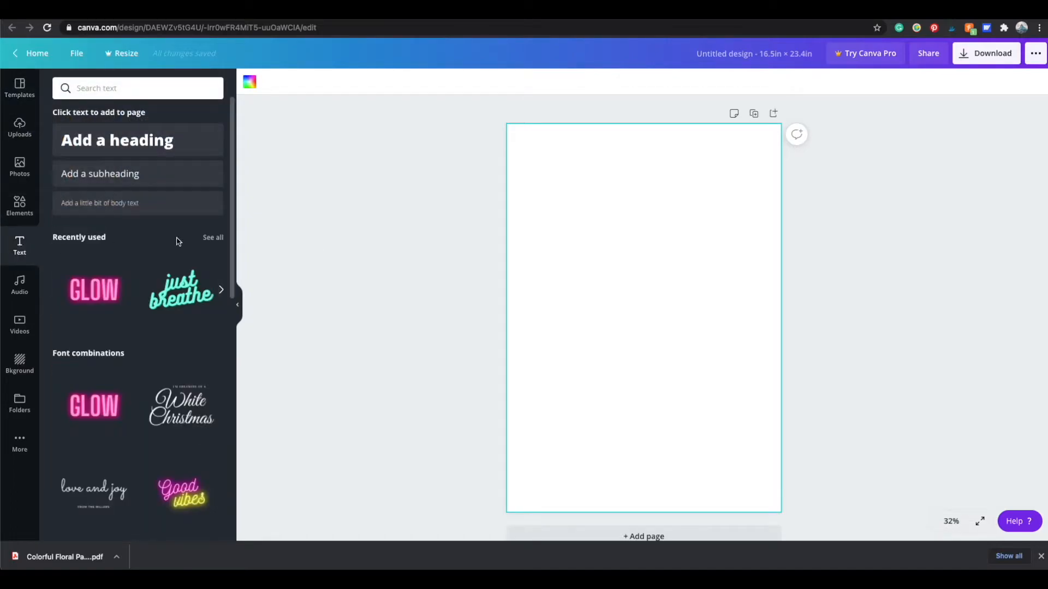
scroll(198, 242, down, 3)
scroll(198, 243, down, 4)
scroll(197, 243, down, 4)
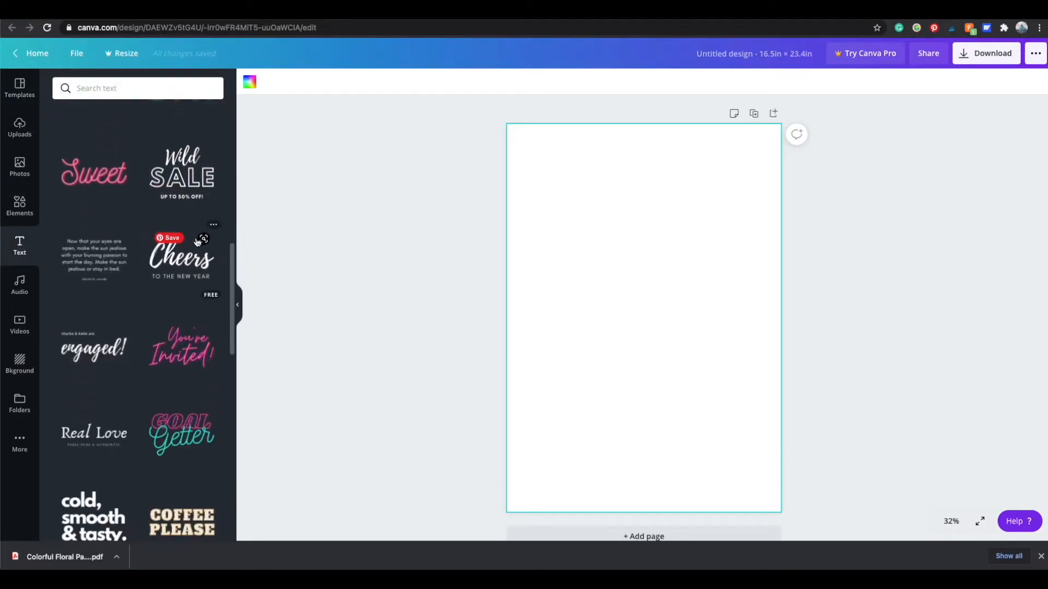
scroll(198, 242, up, 10)
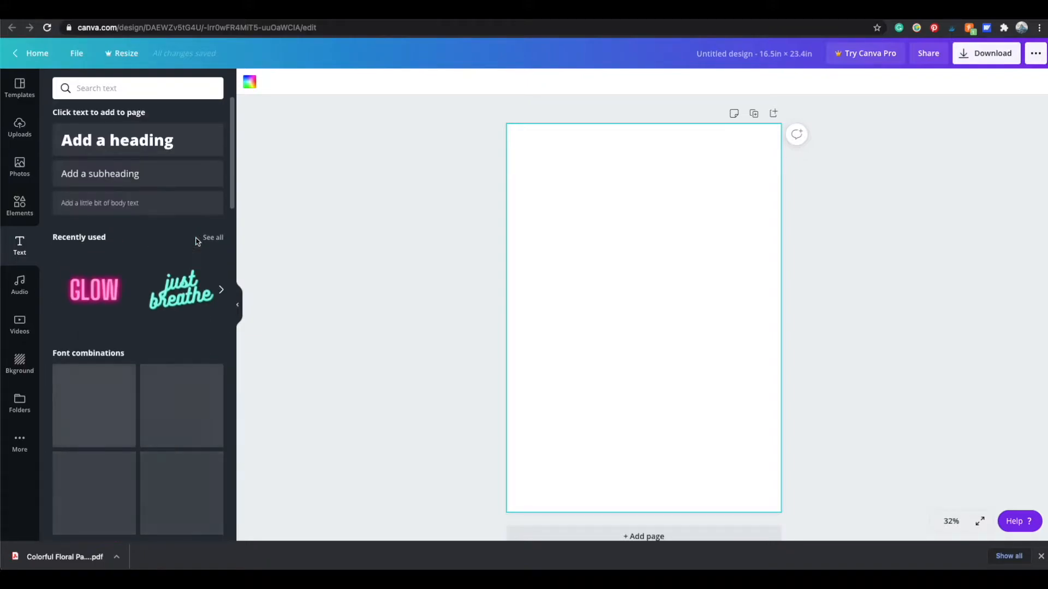
click(143, 149)
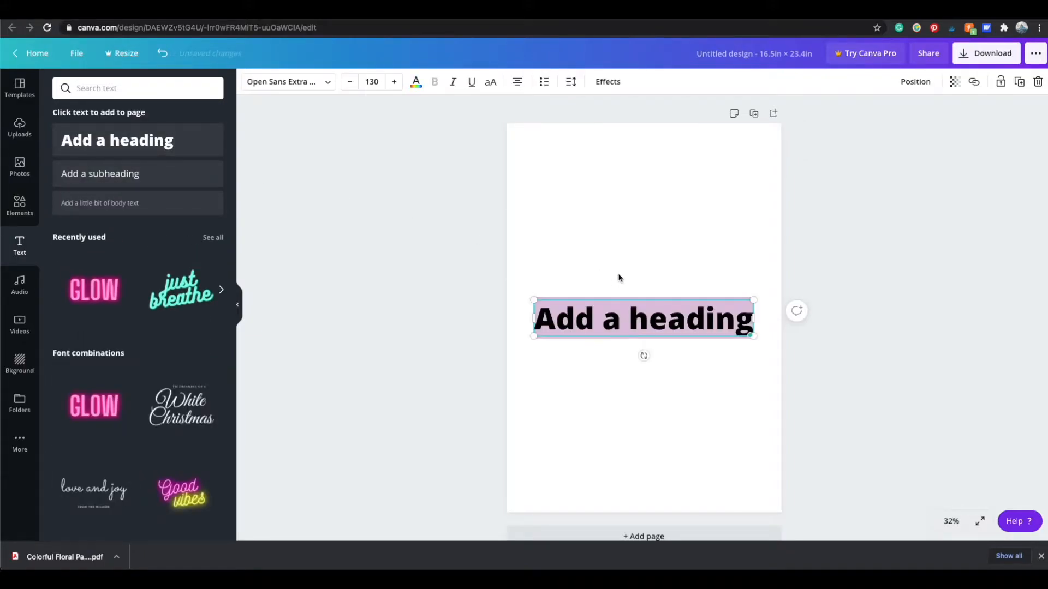
text(Welcome)
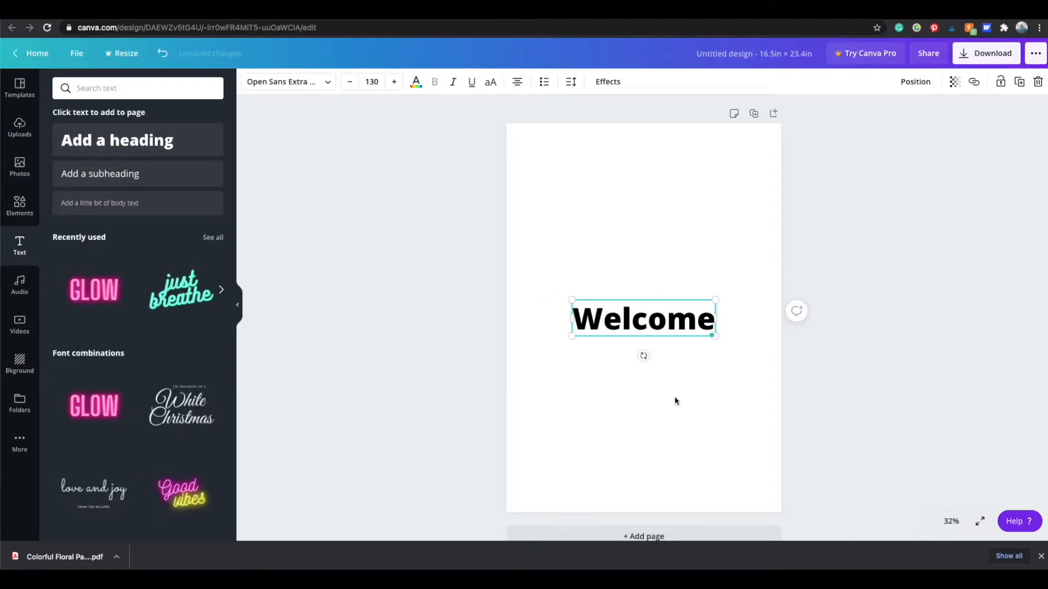
click(674, 401)
drag(661, 320, 660, 212)
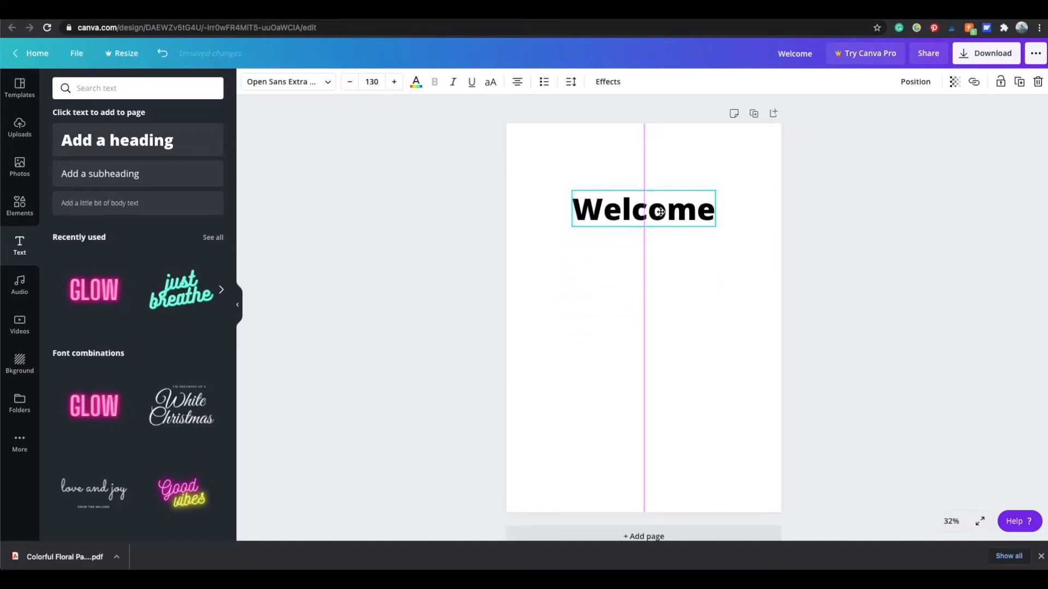
- Set the "Welcome" heading in the Amsterdam One font and enlarge it to about size 172, centred on the page
click(315, 83)
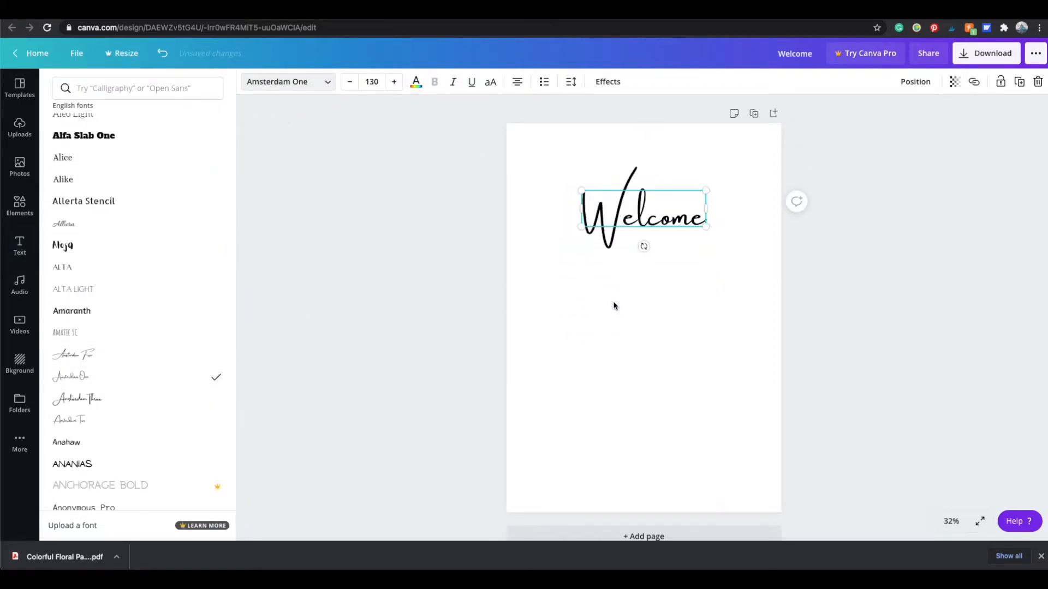
click(639, 244)
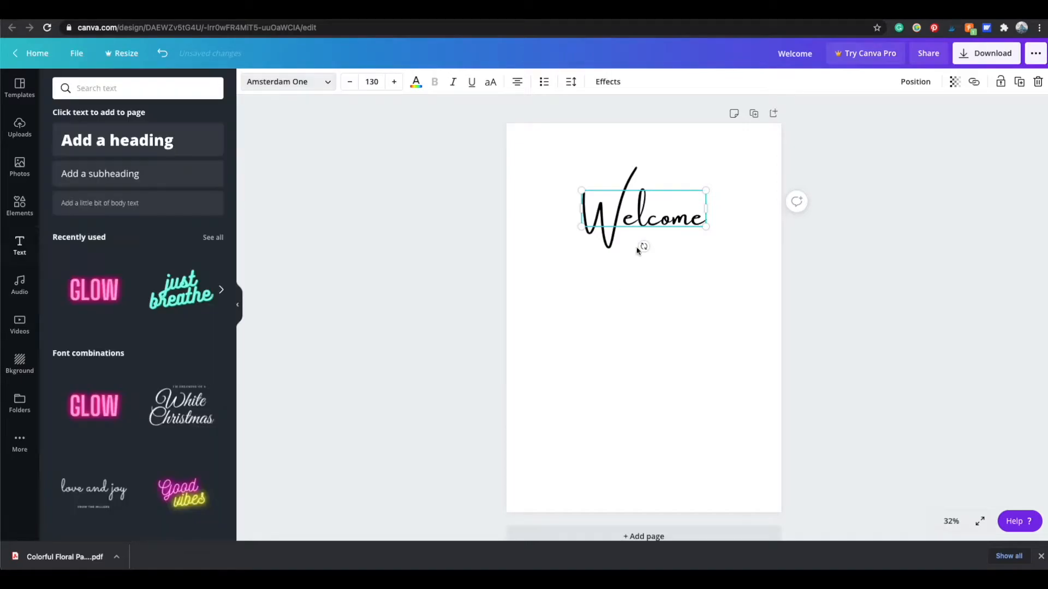
click(704, 329)
click(685, 226)
drag(581, 226, 542, 241)
drag(650, 210, 669, 210)
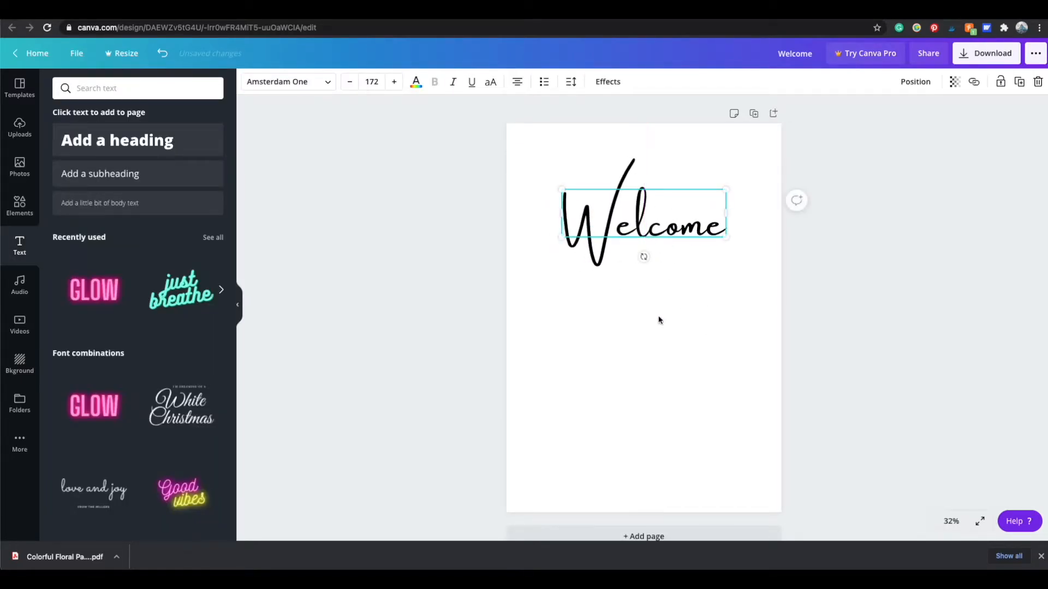
click(658, 320)
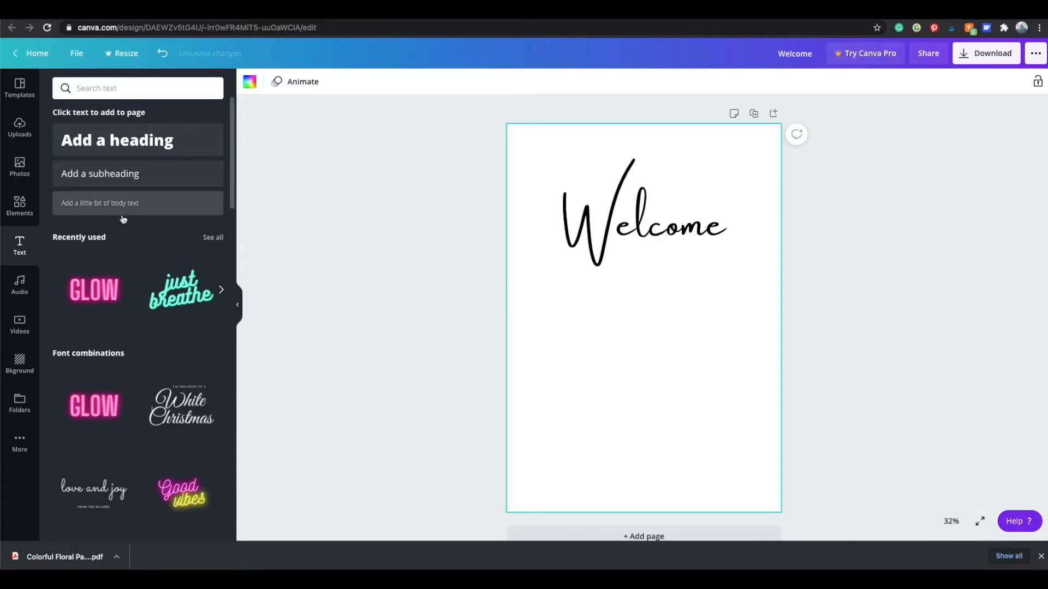
- Add the subheading "to our wedding" in uppercase and place it centred just below the "Welcome" heading
click(116, 174)
text(to our wedding)
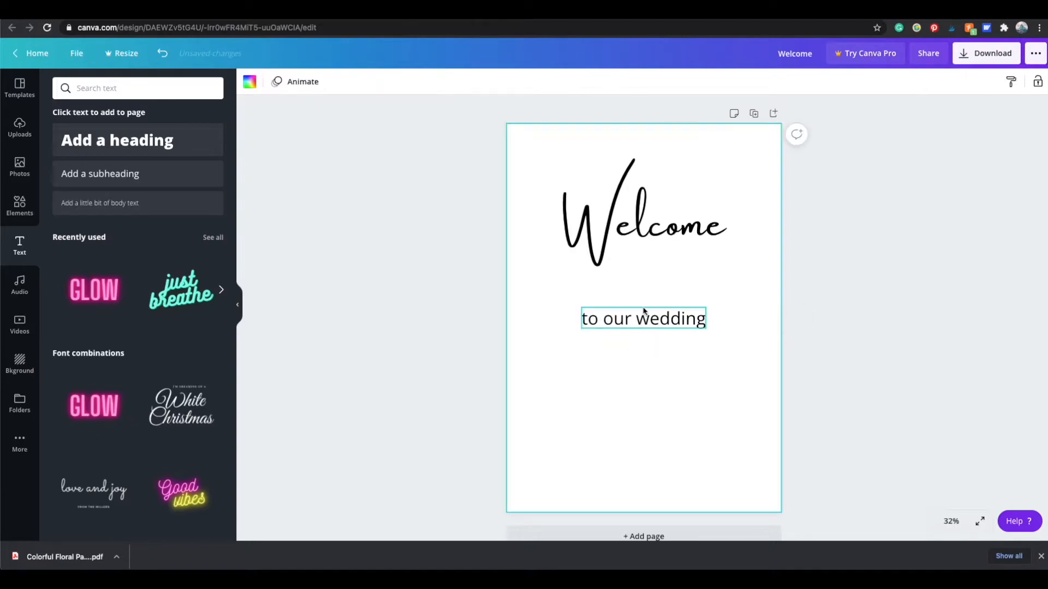
drag(662, 306, 666, 295)
click(490, 81)
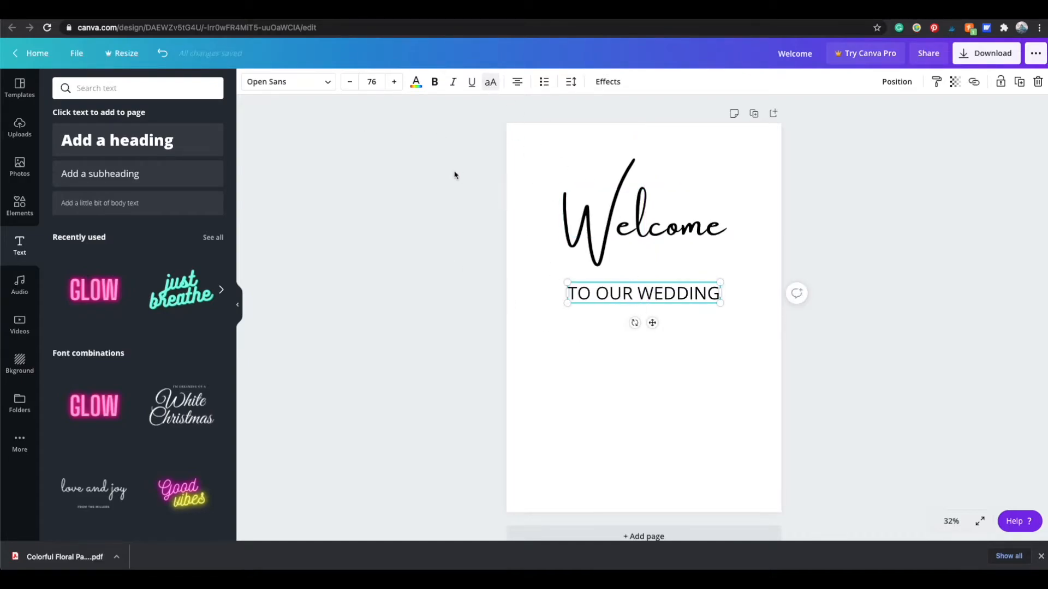
click(440, 231)
drag(644, 298, 644, 290)
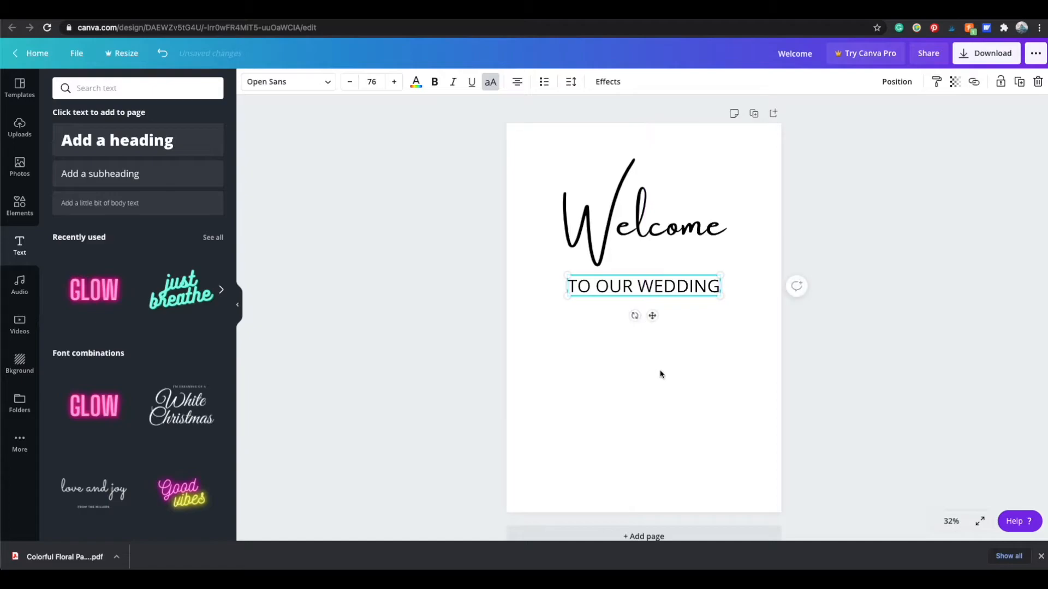
click(661, 375)
- Duplicate the "Welcome" heading below "TO OUR WEDDING" and set the copy's font size to 90
click(665, 206)
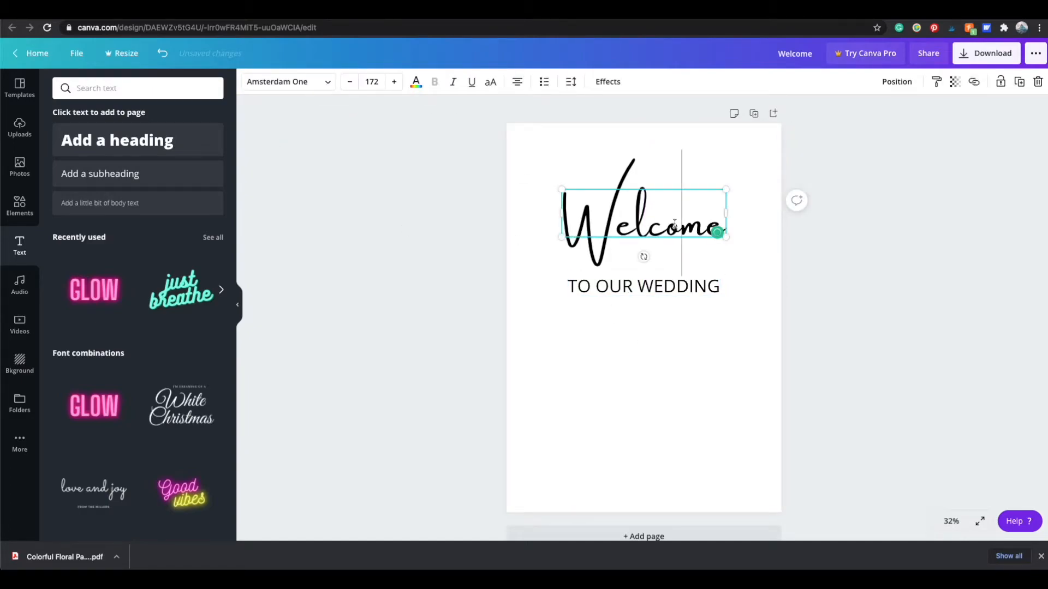
click(712, 337)
click(702, 234)
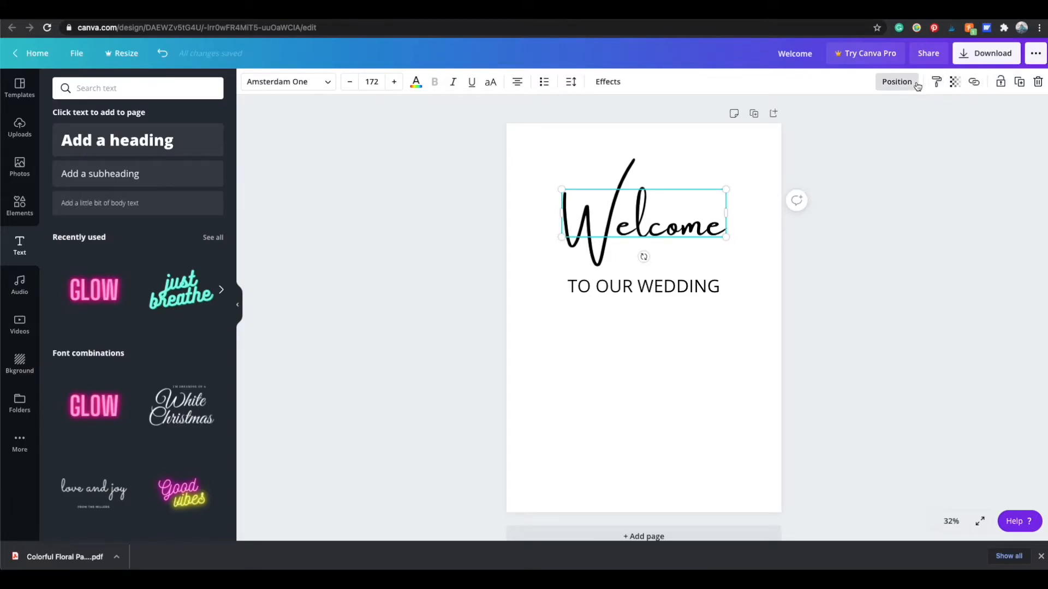
click(1019, 82)
drag(721, 224, 699, 352)
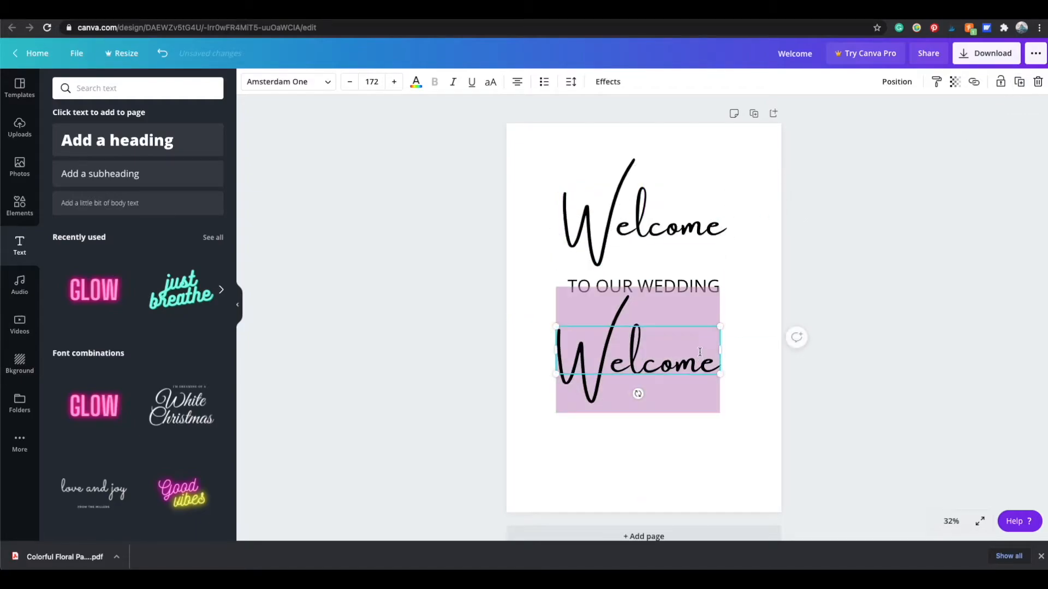
click(365, 82)
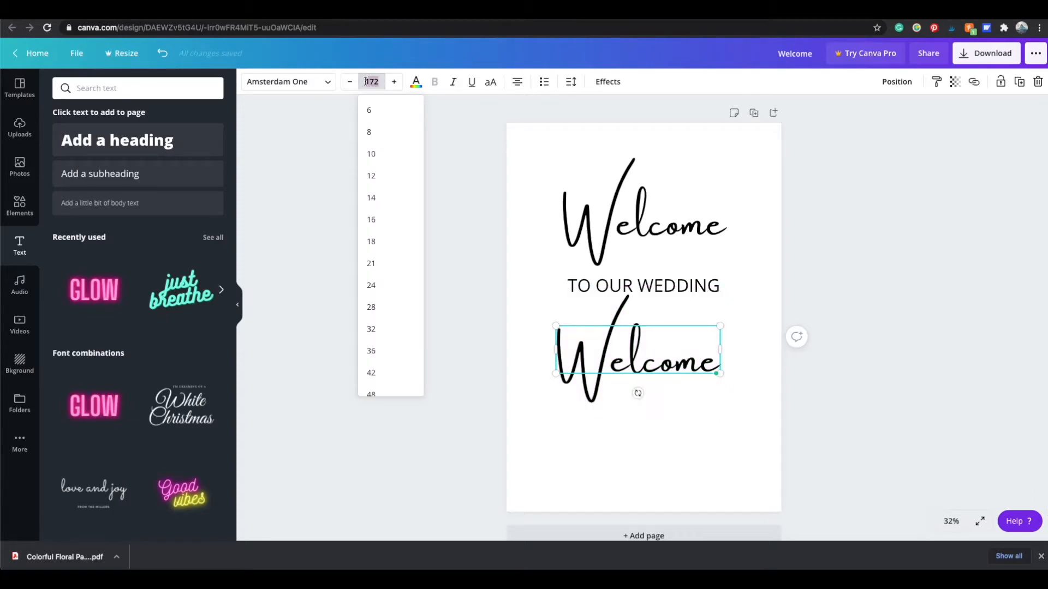
key(Return)
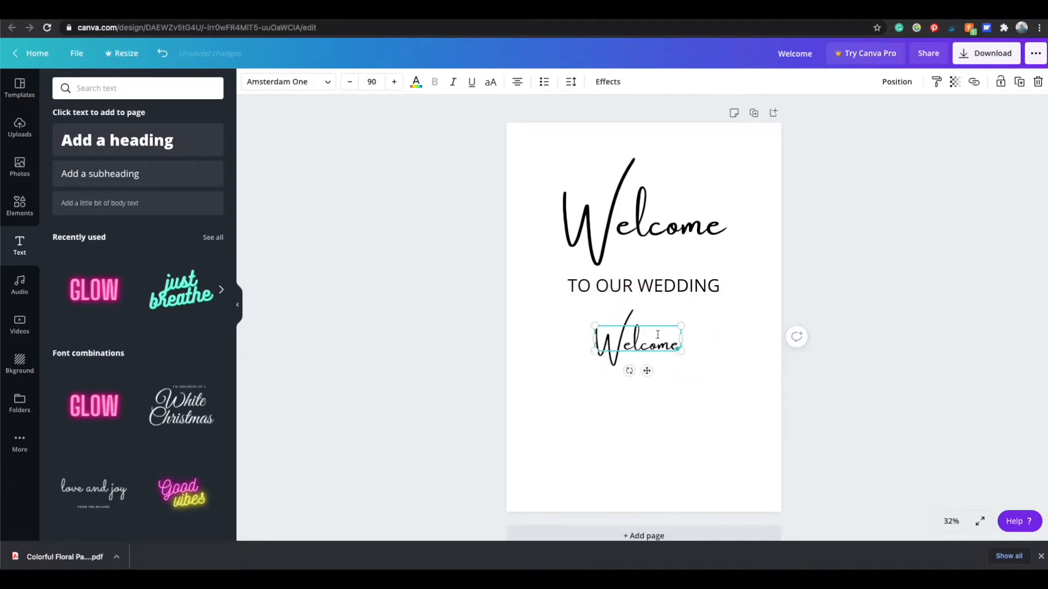
- Replace the duplicated heading's text with the couple's first names joined by "&" and centre it closer beneath "TO OUR WEDDING"
double_click(658, 332)
text(Joan)
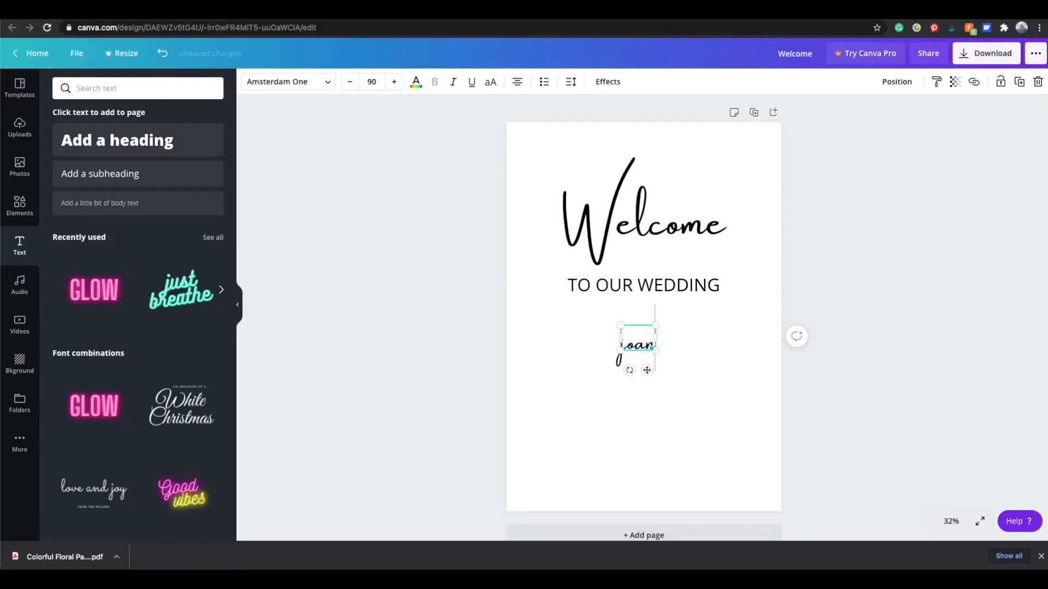
text(ne &)
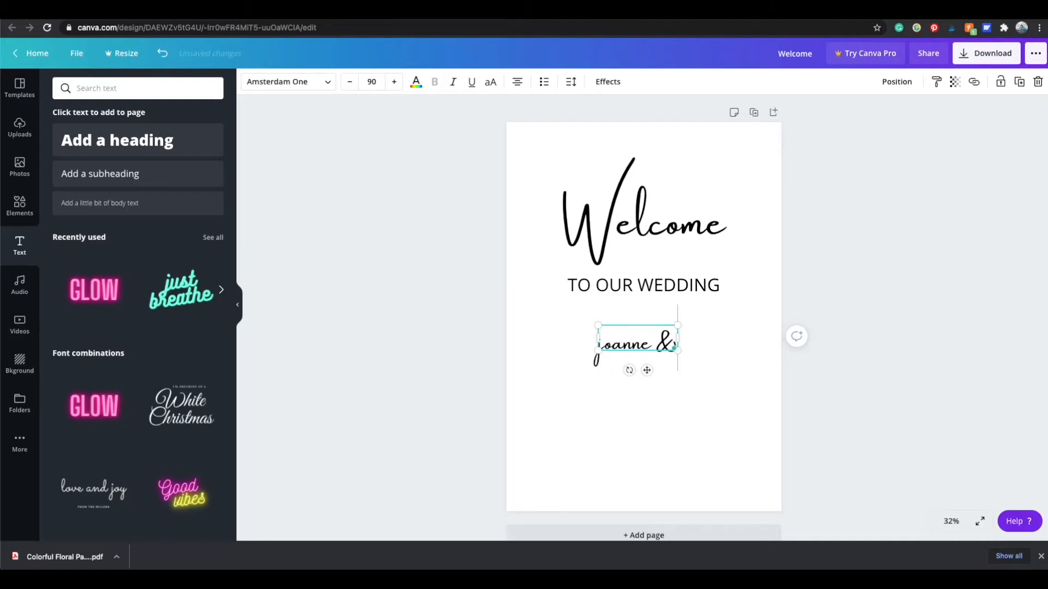
text( andrew)
click(702, 381)
click(694, 347)
drag(695, 347, 698, 333)
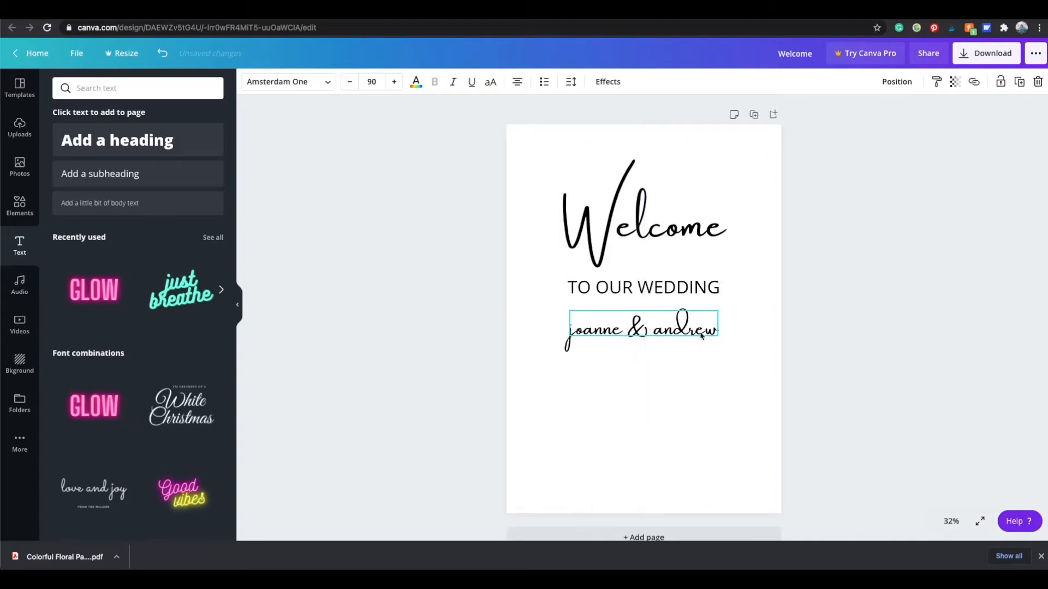
- Capitalize the first letter of both names in the couple's names line
double_click(592, 330)
click(579, 334)
key(BackSpace)
text(J)
click(677, 329)
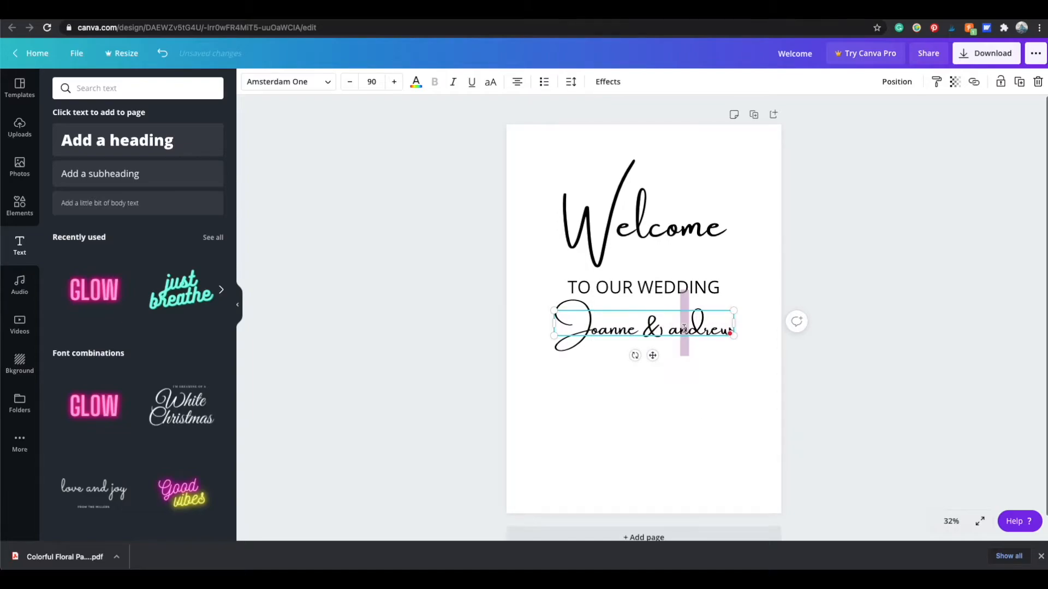
key(BackSpace)
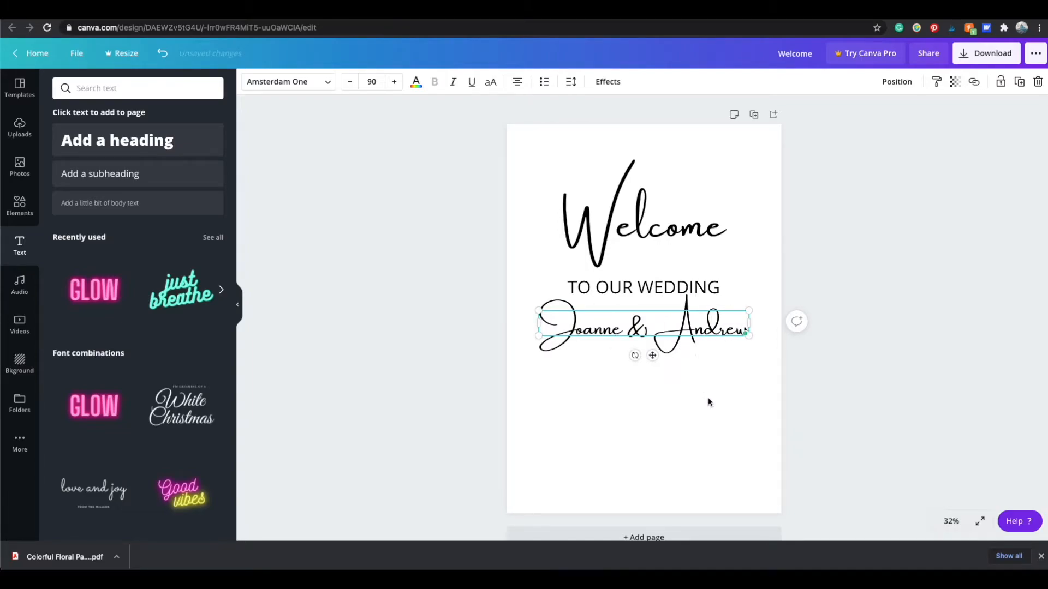
click(745, 386)
- Shrink the couple's names line to slightly wider than the "Welcome" heading and centre it beneath "TO OUR WEDDING"
click(739, 327)
drag(748, 310, 692, 331)
click(693, 362)
click(705, 394)
- Duplicate the "TO OUR WEDDING" line below the couple's names and replace the copy's text with "26-04-2021"
click(673, 292)
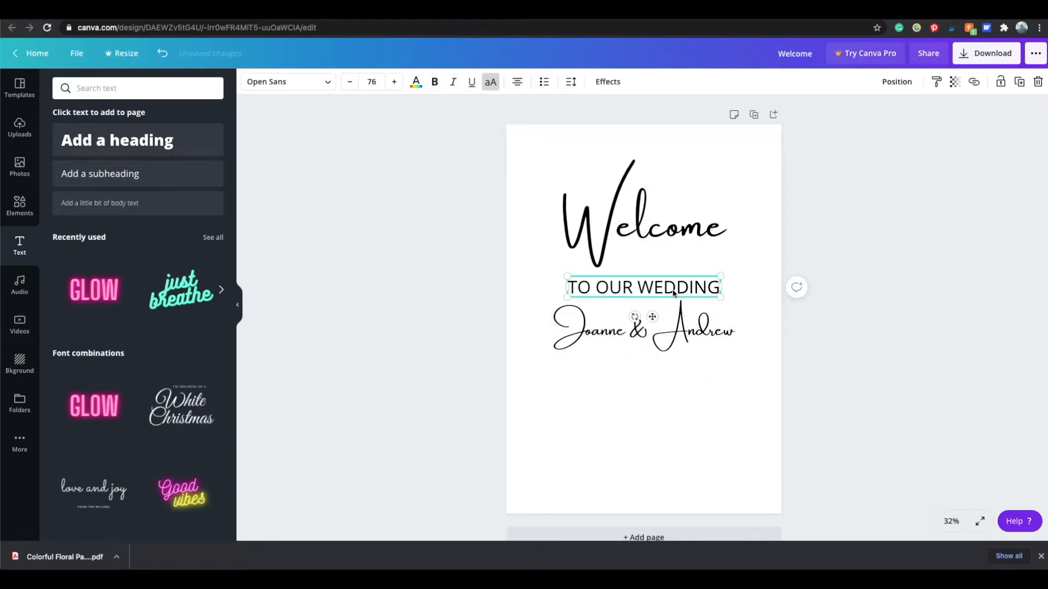
key(super+d)
drag(674, 294, 668, 385)
double_click(668, 385)
triple_click(669, 385)
text(26-)
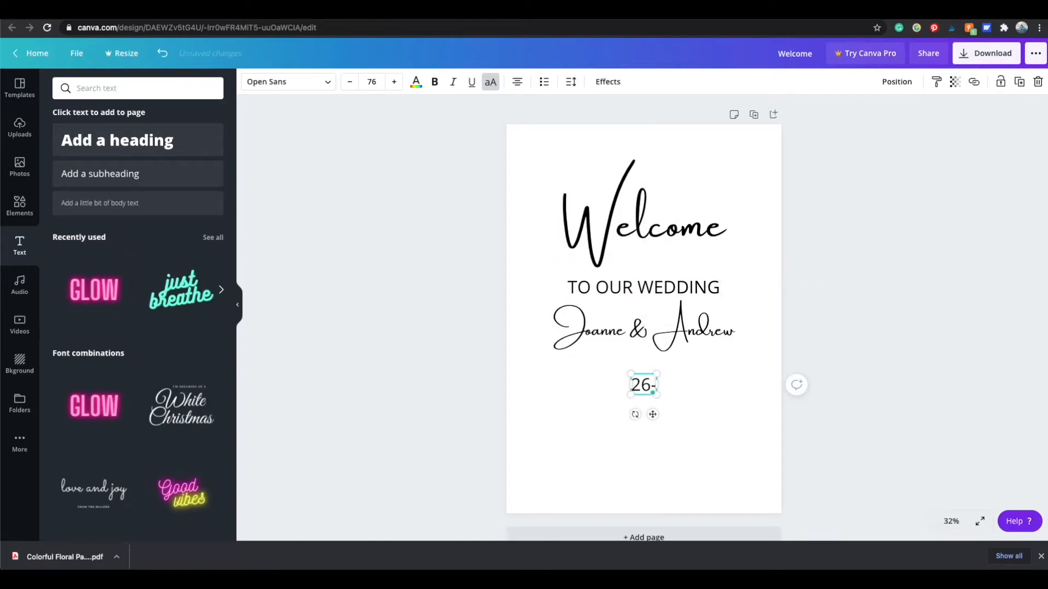
text(04-2)
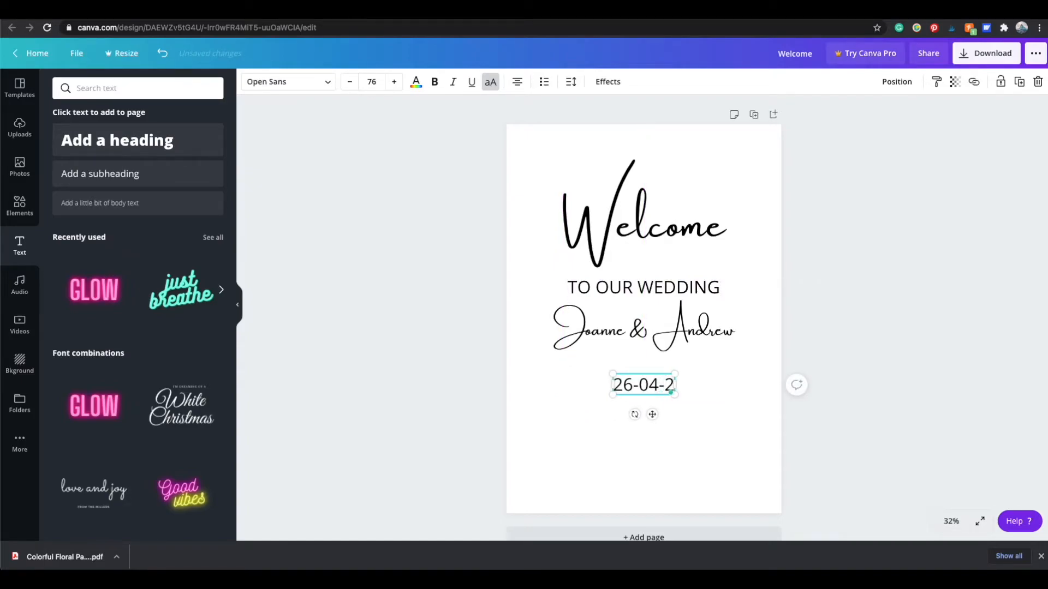
text(021)
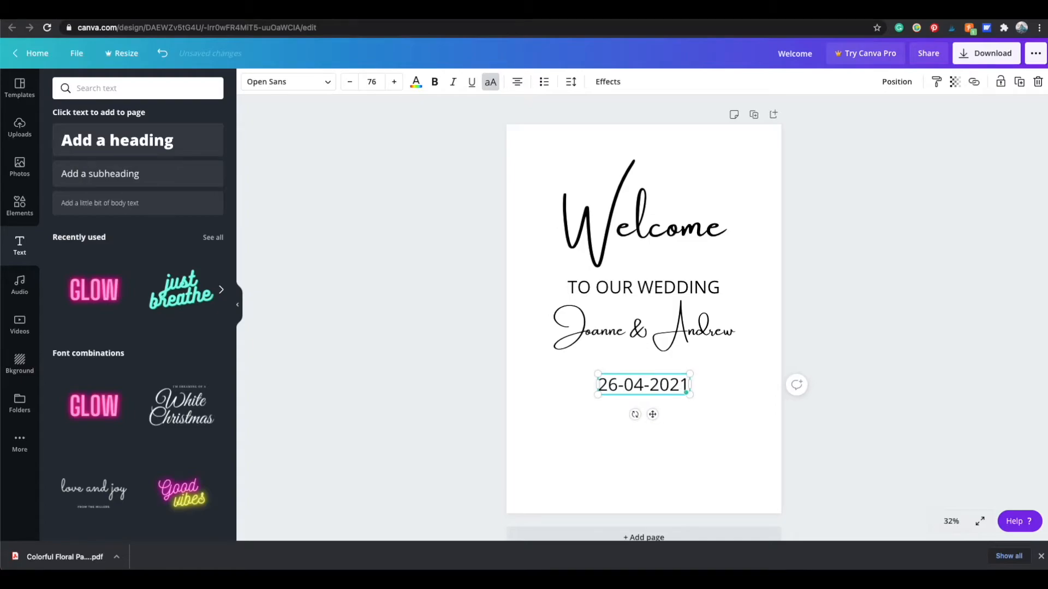
- Shrink the date and move it closer to the names, and shift all four text lines down together toward the page's middle
drag(690, 375, 686, 428)
drag(656, 393, 669, 376)
drag(723, 477, 644, 240)
drag(606, 190, 606, 220)
click(712, 485)
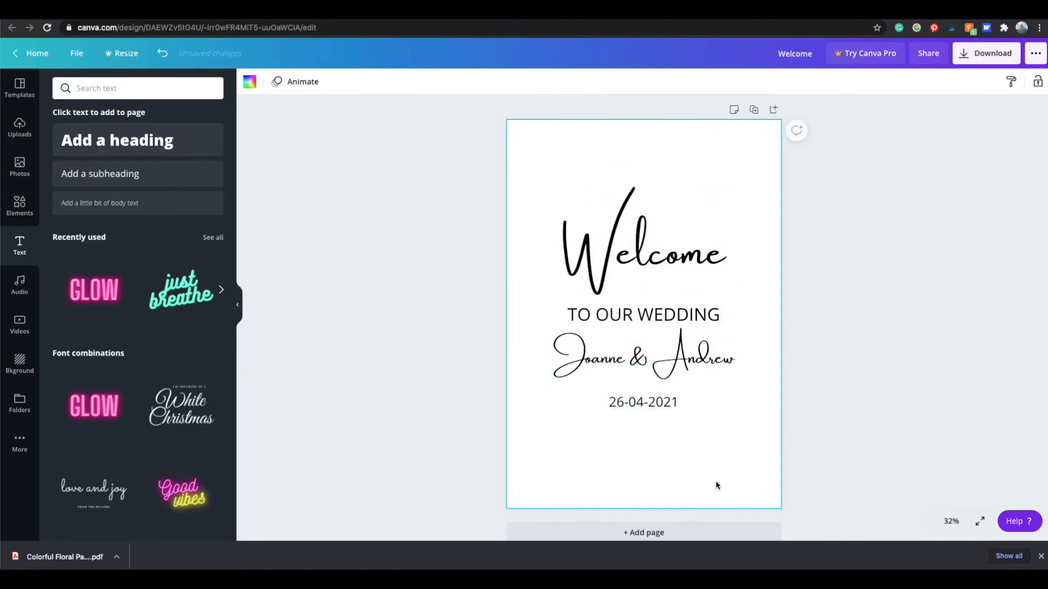
- Add the round blue-green brush-edged shape from the Gradients elements to the middle of the page
click(21, 204)
scroll(148, 217, down, 3)
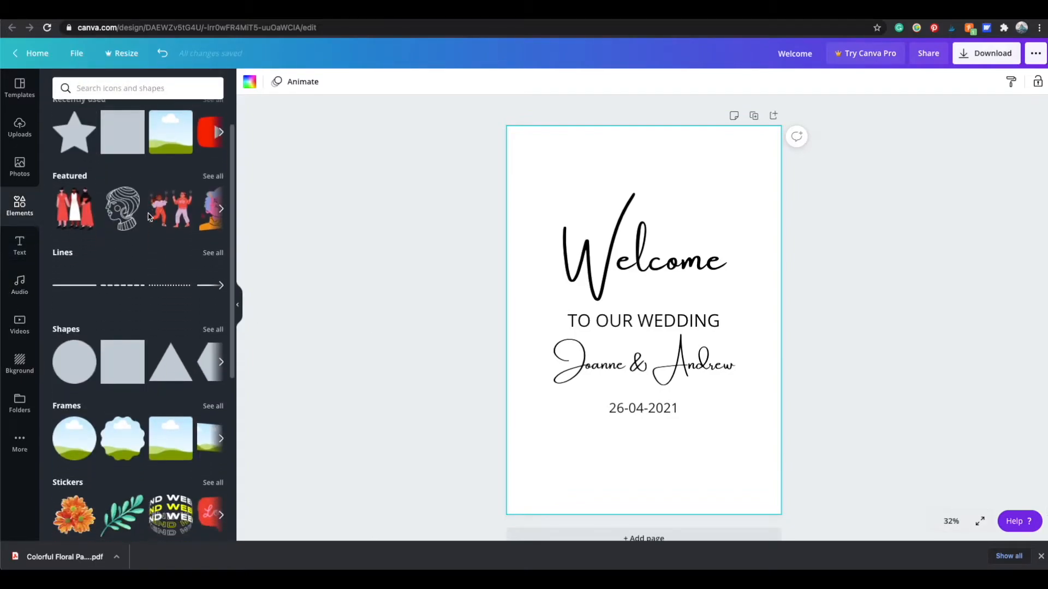
scroll(148, 217, down, 5)
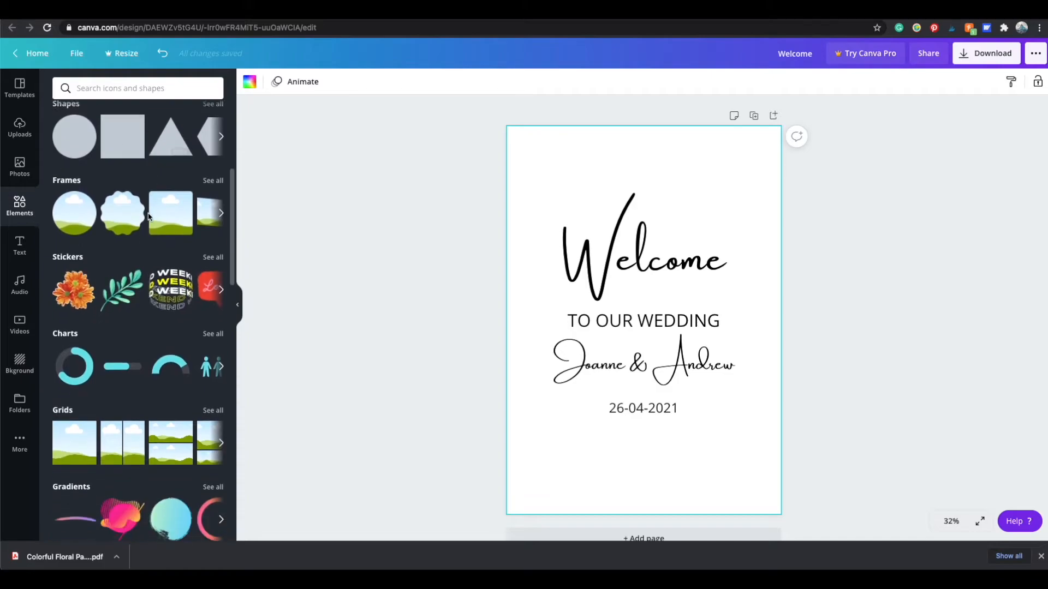
scroll(149, 216, down, 3)
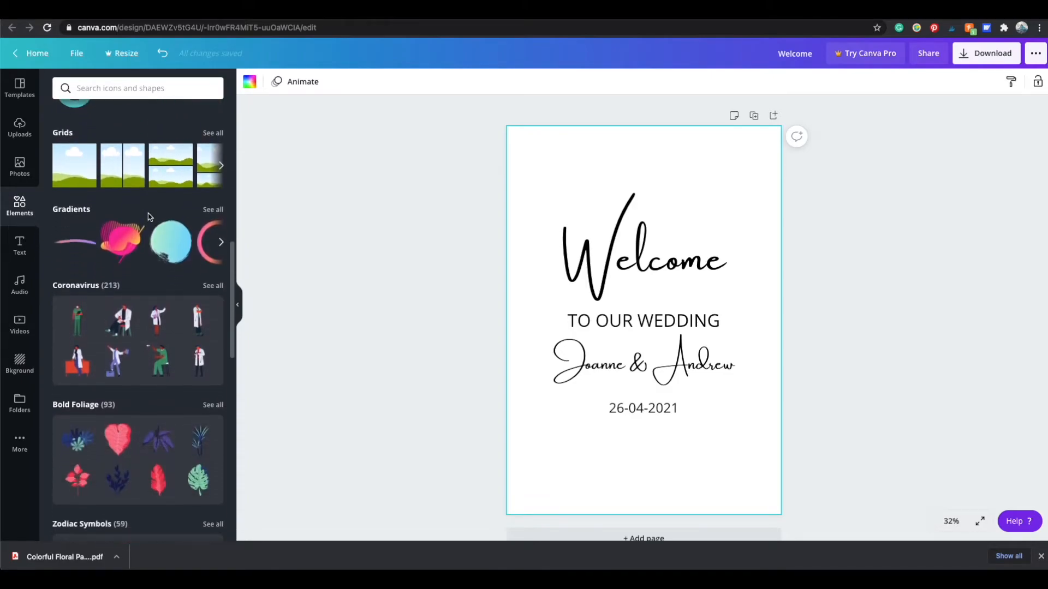
click(213, 162)
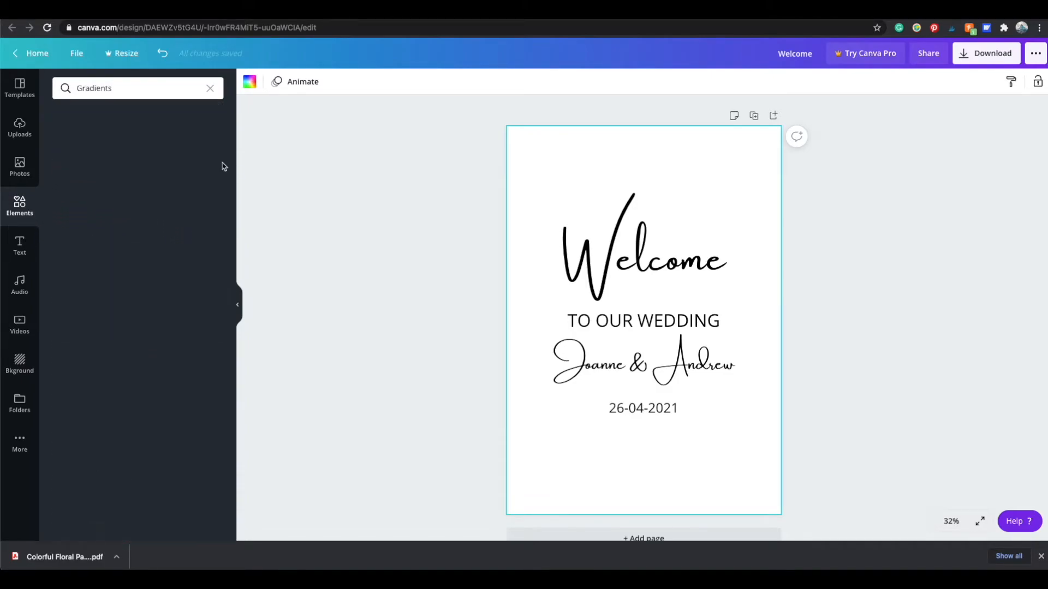
scroll(201, 199, down, 1)
scroll(202, 200, down, 7)
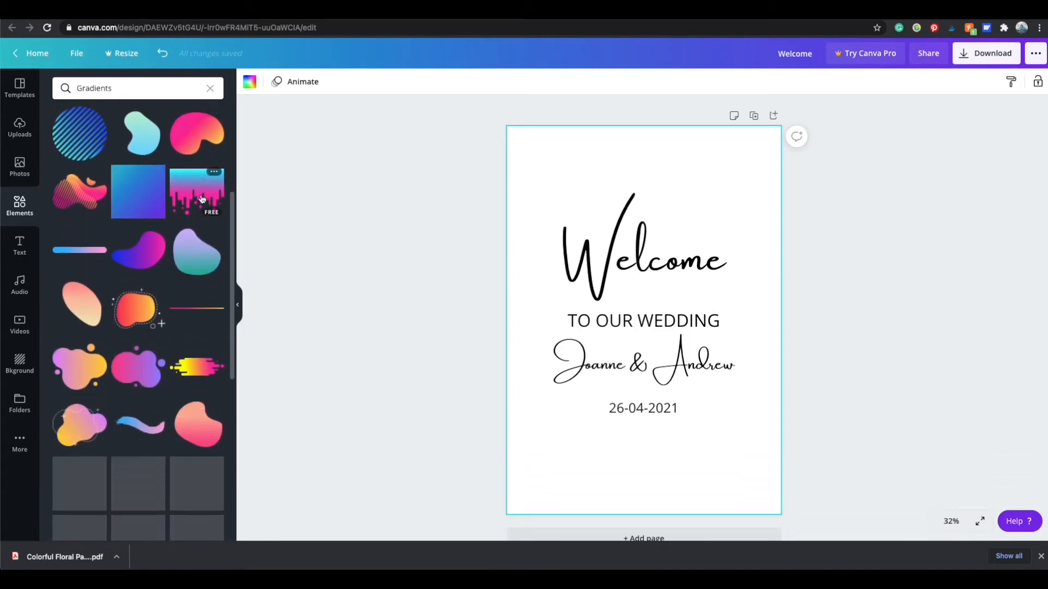
scroll(202, 199, up, 6)
scroll(202, 199, up, 1)
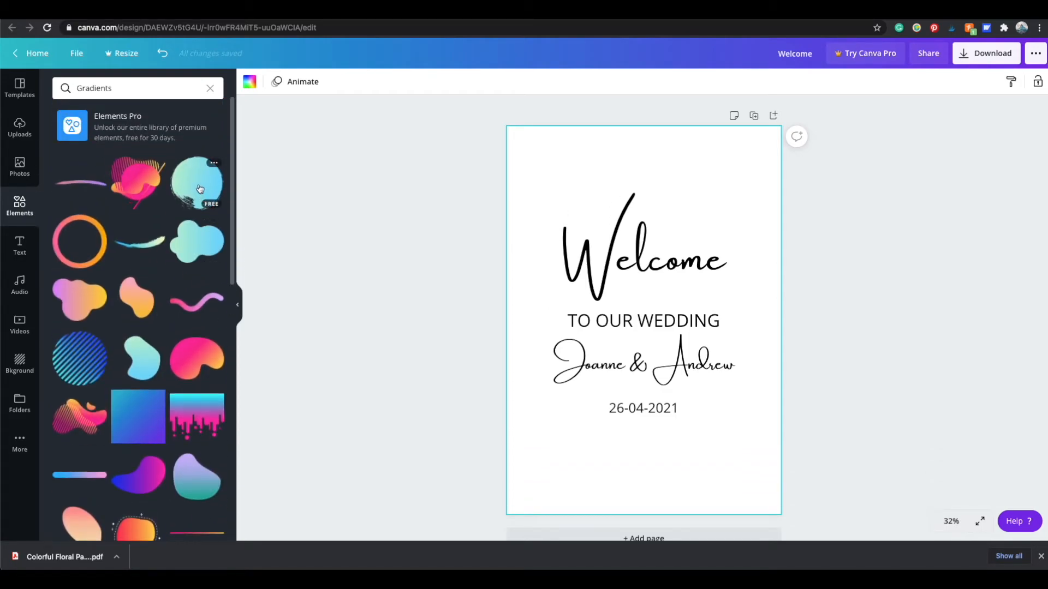
drag(227, 195, 661, 339)
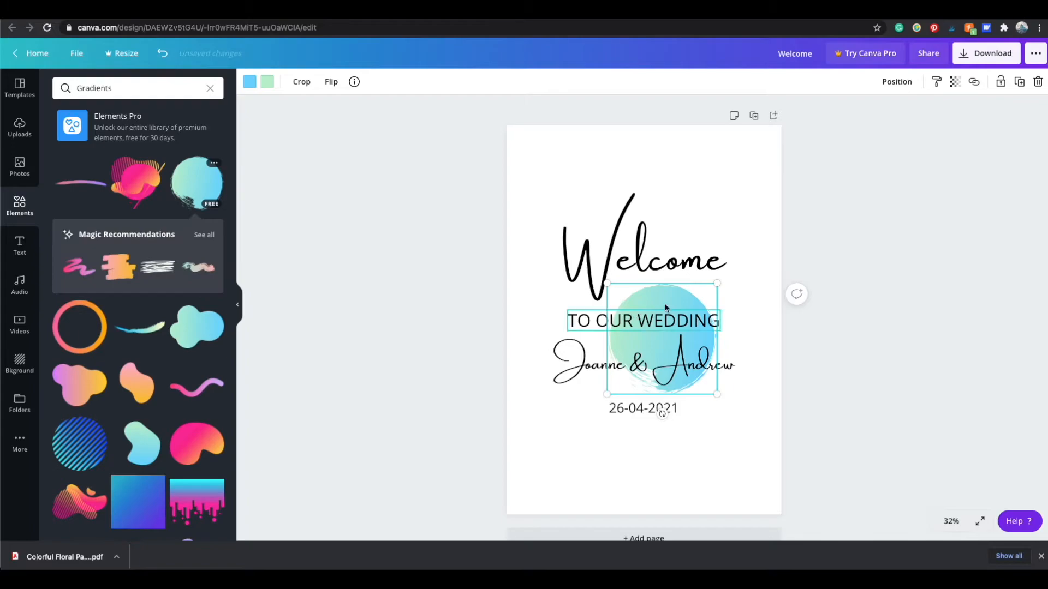
- Enlarge the gradient circle to nearly the page's full width so it sits behind all the text lines
drag(608, 283, 497, 171)
click(606, 251)
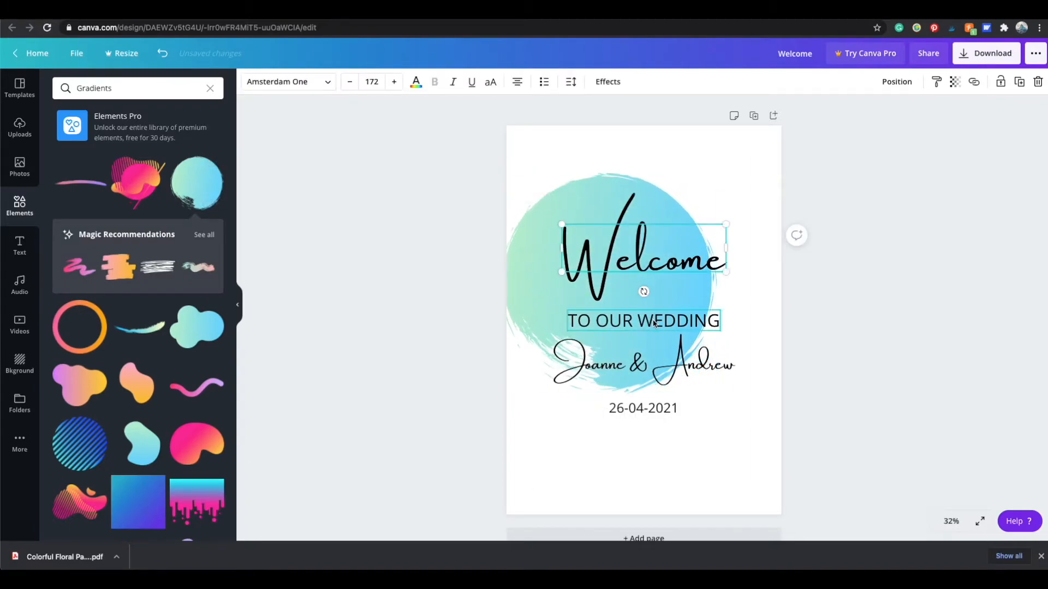
click(689, 279)
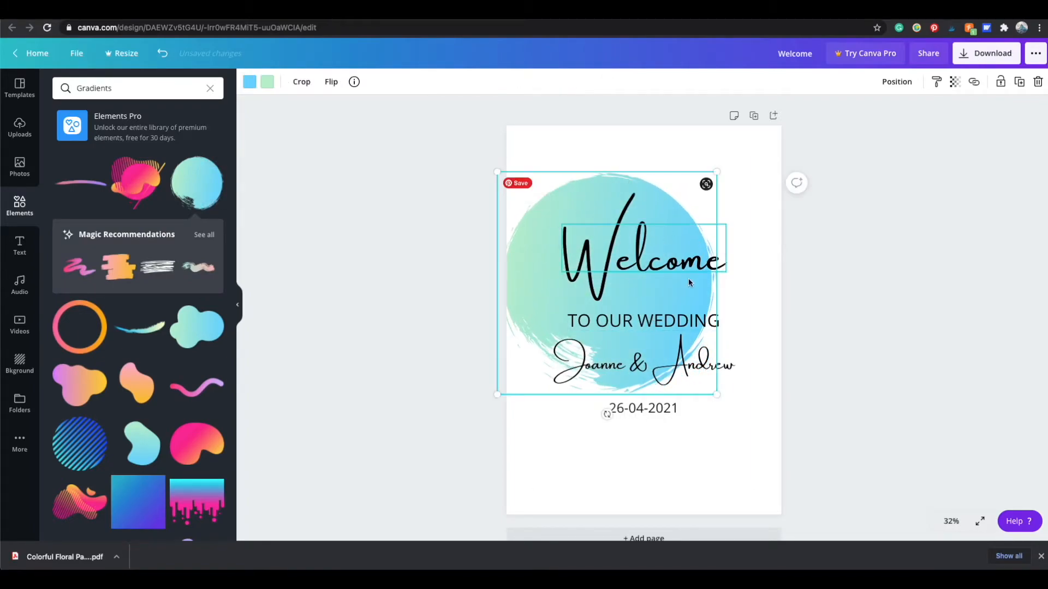
drag(716, 393, 780, 459)
- Delete the gradient circle from the page
click(706, 235)
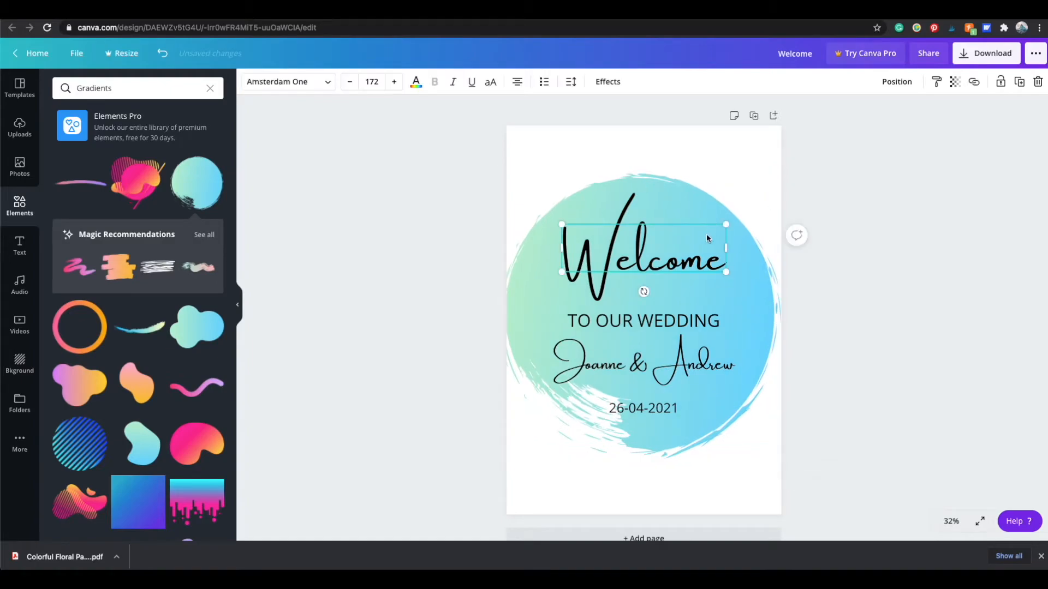
drag(763, 262, 760, 270)
key(Delete)
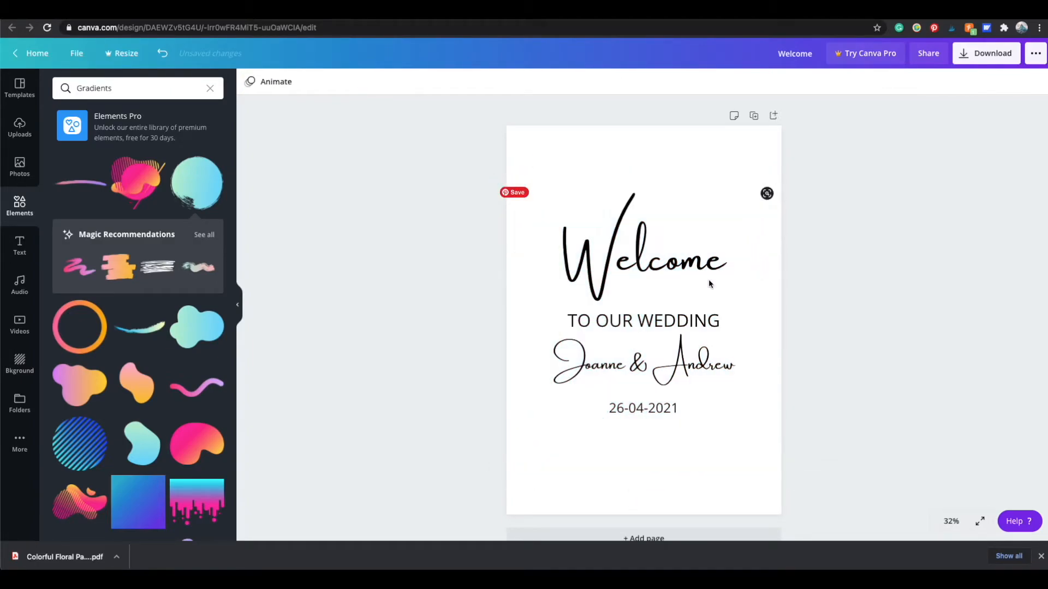
- Add the pink-and-red leaf cluster from the Bold Foliage elements to the page
scroll(171, 369, down, 5)
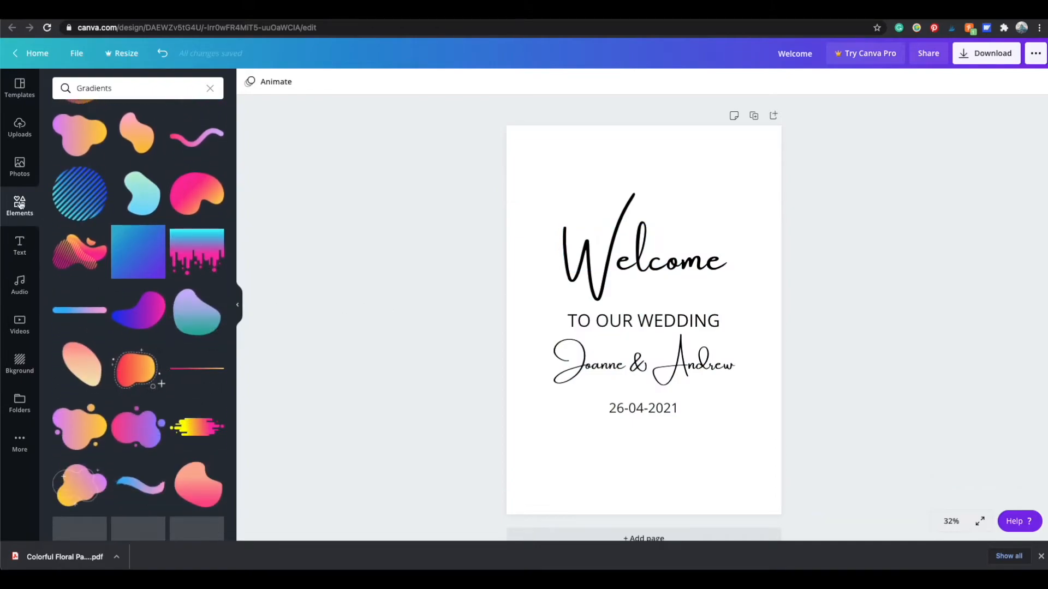
click(210, 87)
scroll(187, 271, down, 3)
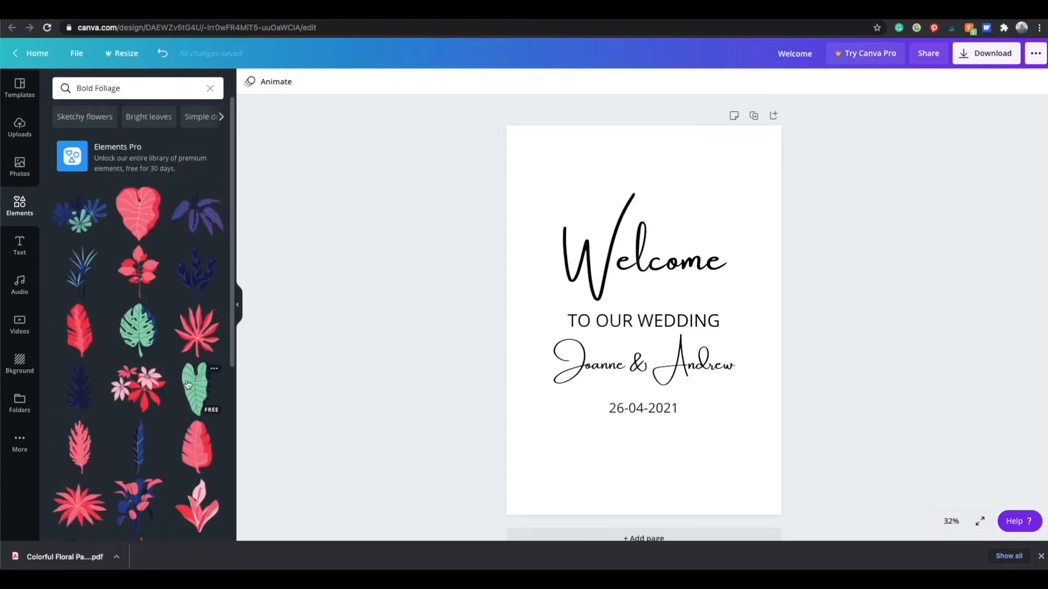
click(143, 388)
- Try to select the leaf cluster lying behind the text lines
click(630, 267)
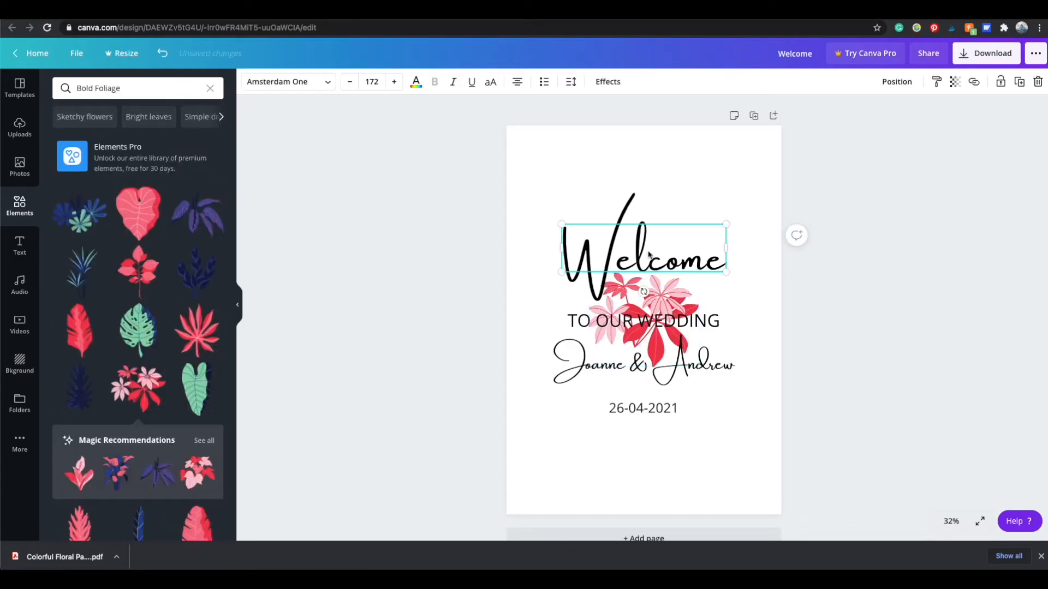
click(665, 265)
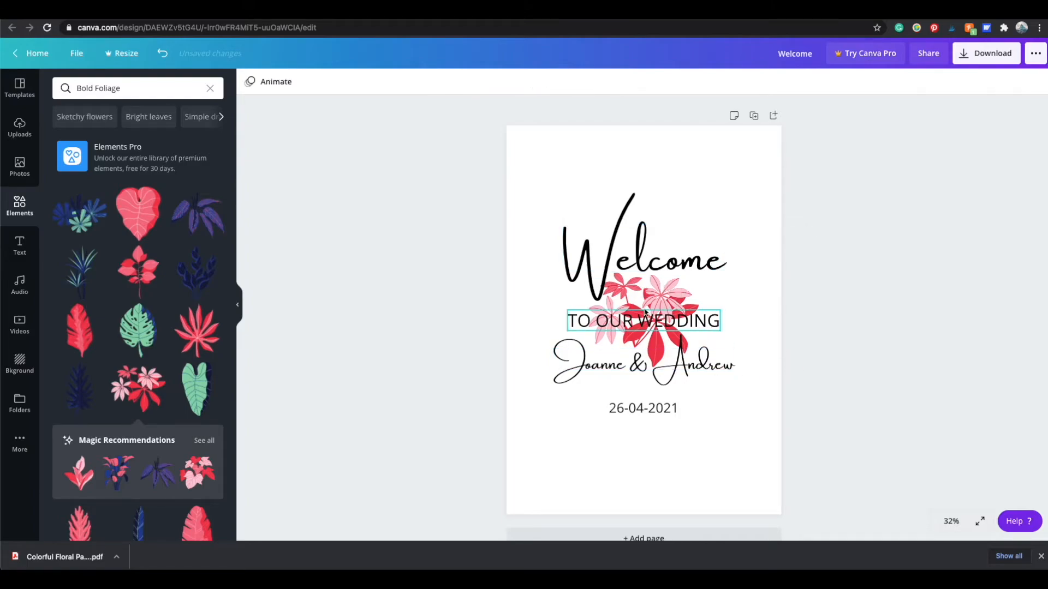
click(657, 353)
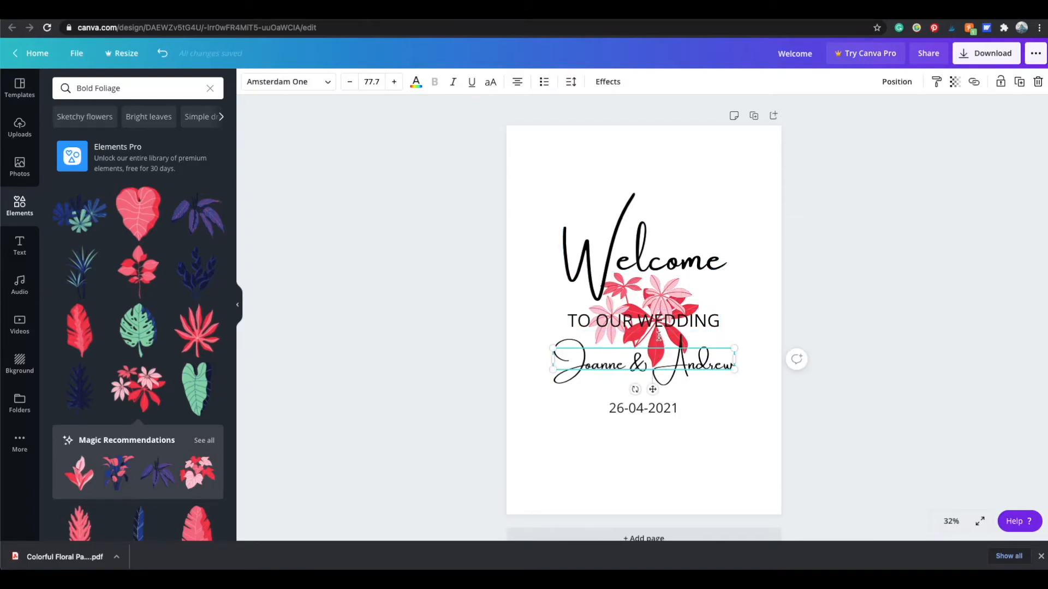
click(862, 327)
click(662, 265)
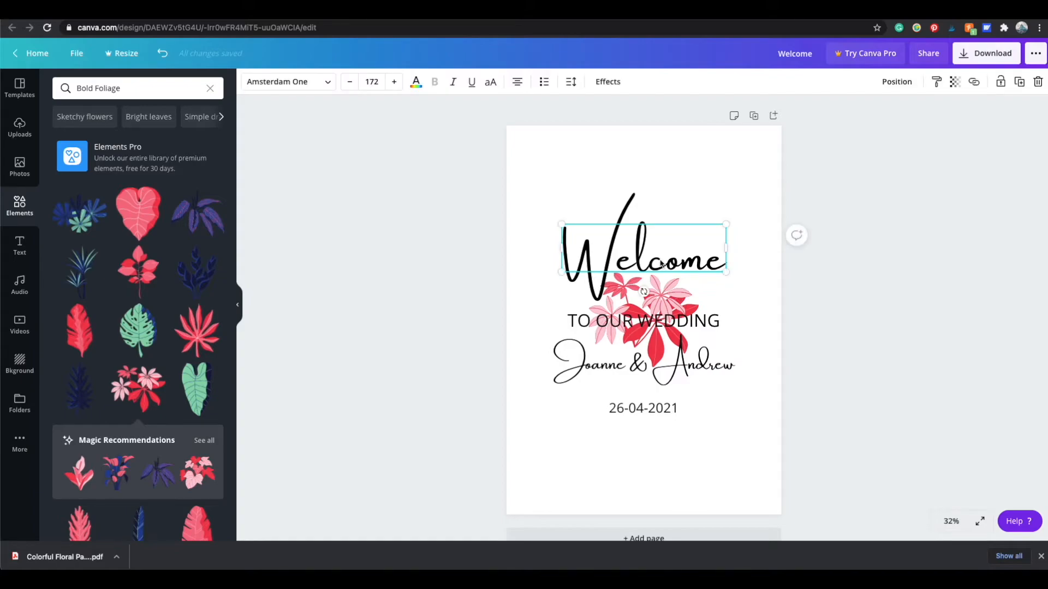
click(804, 327)
click(661, 308)
click(805, 329)
click(663, 324)
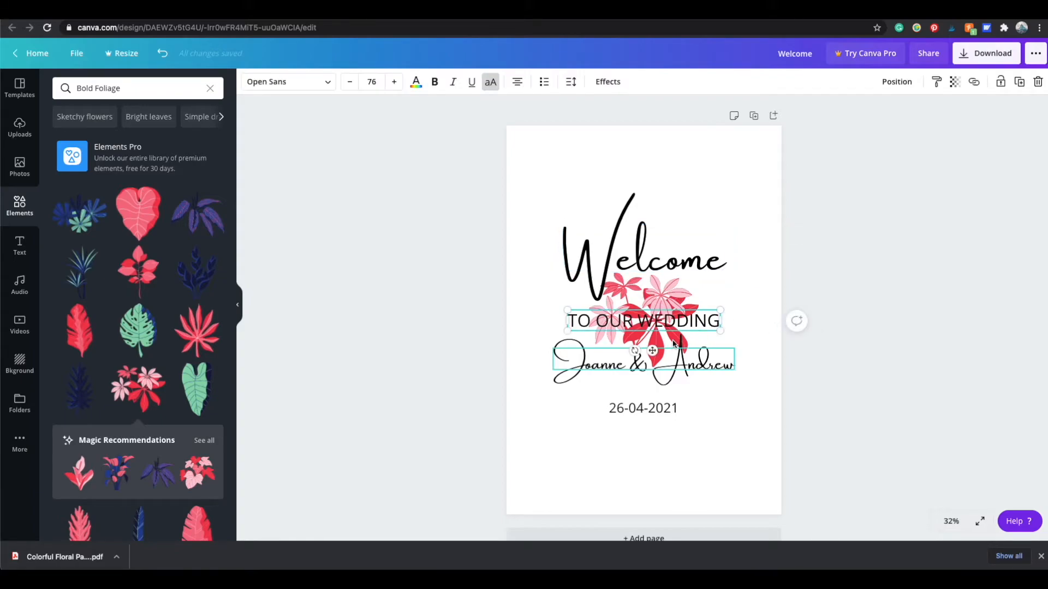
click(671, 342)
click(831, 323)
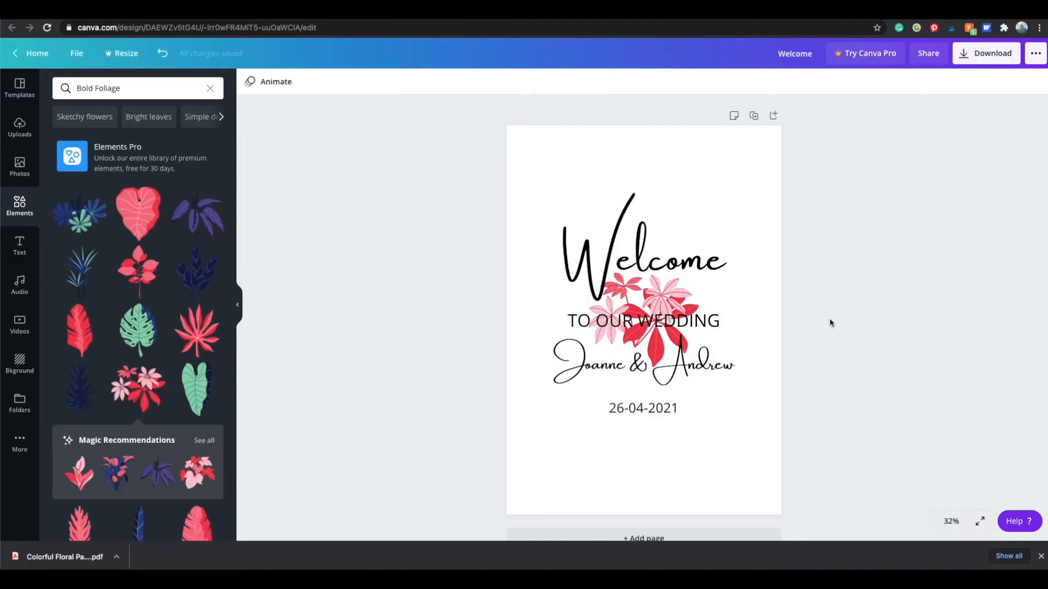
- Move the "Welcome" heading up off the leaf cluster and place the cluster near the page's upper-left corner
click(654, 293)
drag(645, 255, 645, 200)
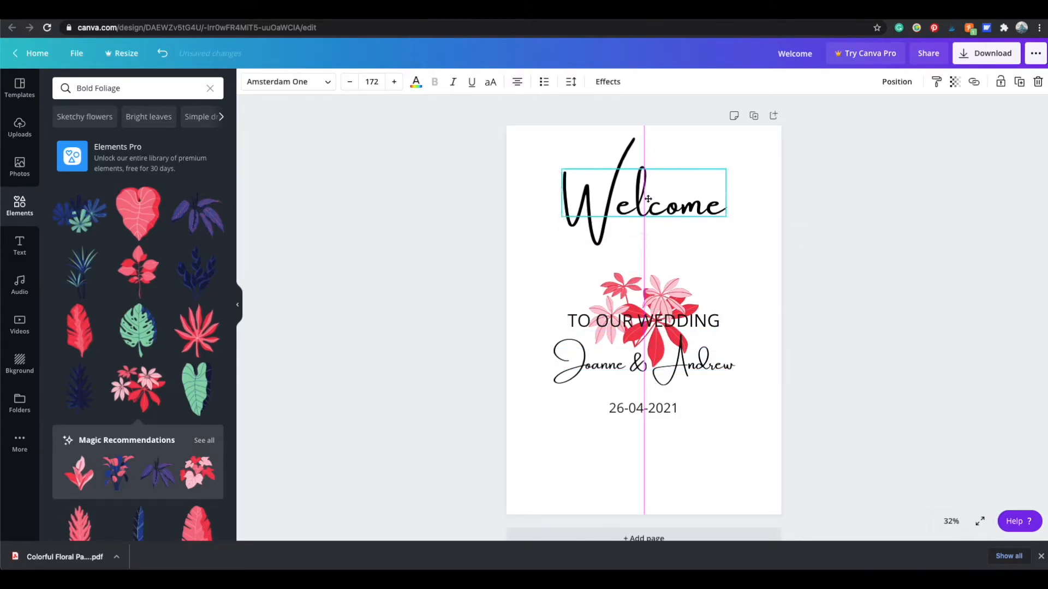
drag(629, 276, 513, 185)
- Return the "Welcome" heading to just above "TO OUR WEDDING" and tuck the leaf cluster partly off the page's top edge
drag(663, 192, 664, 257)
drag(553, 200, 559, 115)
mouse_move(608, 197)
mouse_down()
mouse_move(619, 215)
mouse_move(610, 211)
mouse_up()
click(833, 349)
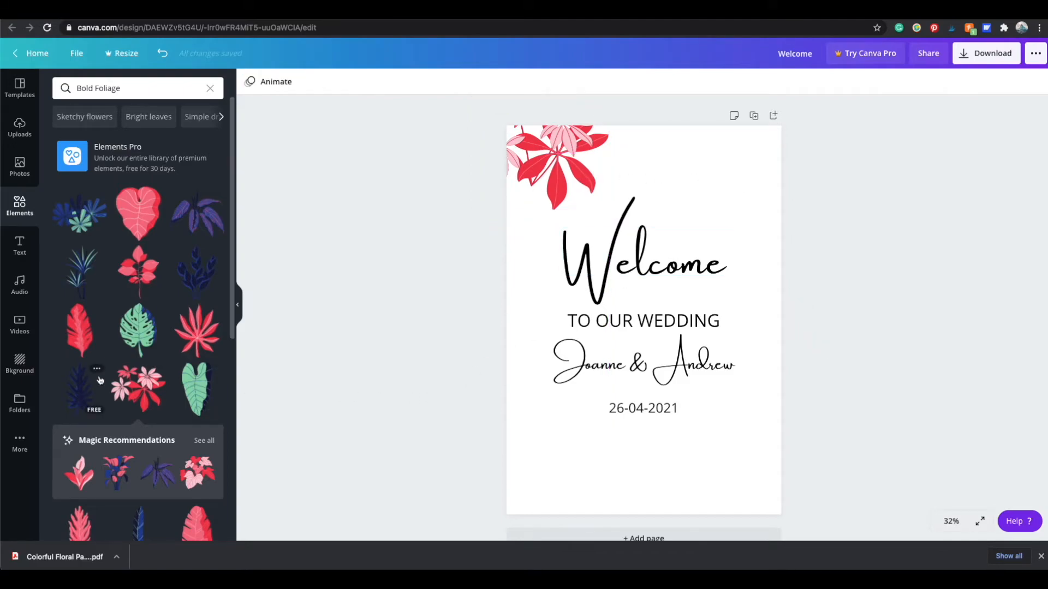
- Add the recommended pink-and-red lily plant and move it from behind the text to the page's lower-right corner
scroll(100, 380, down, 2)
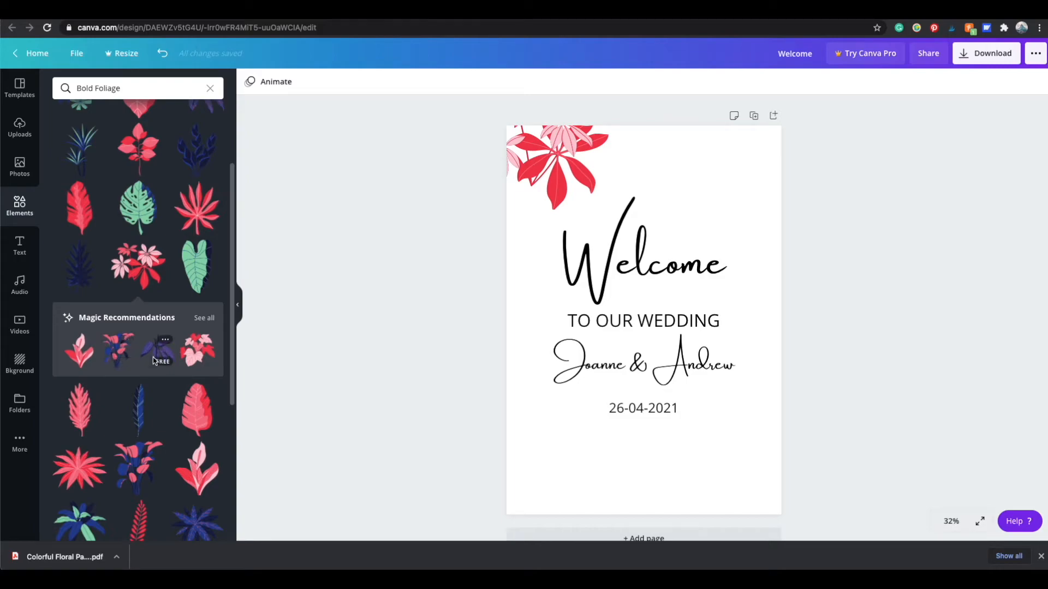
click(81, 350)
click(651, 341)
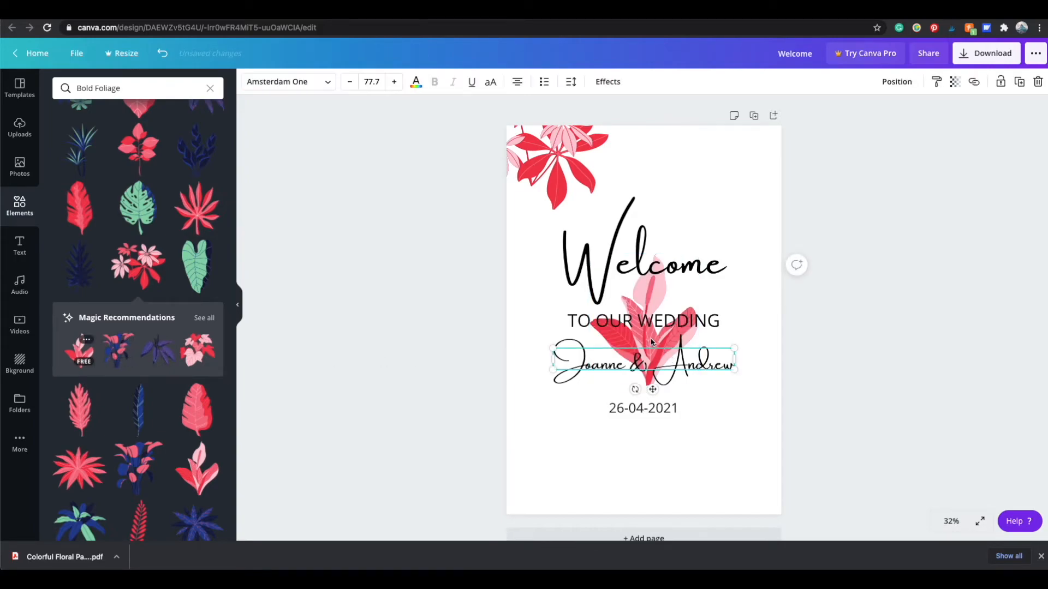
double_click(690, 337)
click(735, 416)
drag(712, 366, 712, 426)
drag(663, 348, 732, 493)
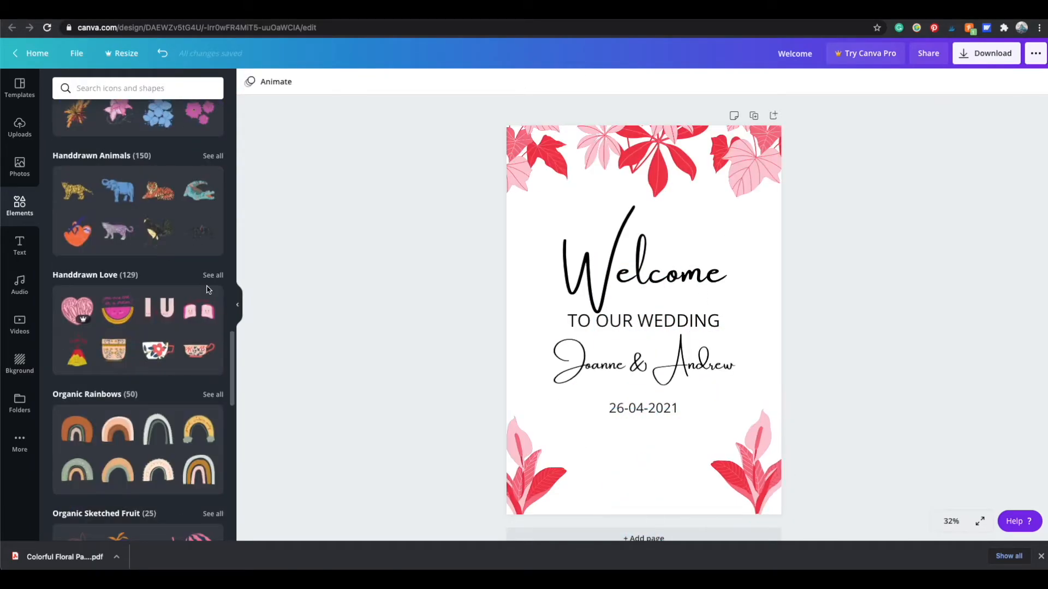
- Browse the illustration collections in the elements library for further decorations
scroll(207, 290, down, 6)
scroll(207, 289, down, 2)
scroll(124, 277, down, 2)
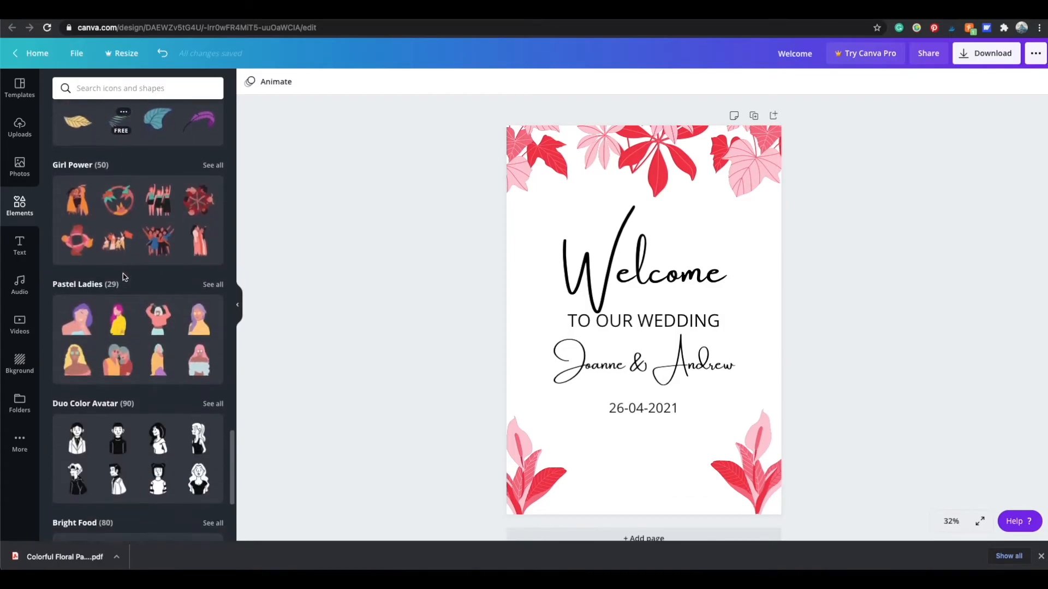
scroll(125, 277, down, 2)
scroll(124, 278, down, 6)
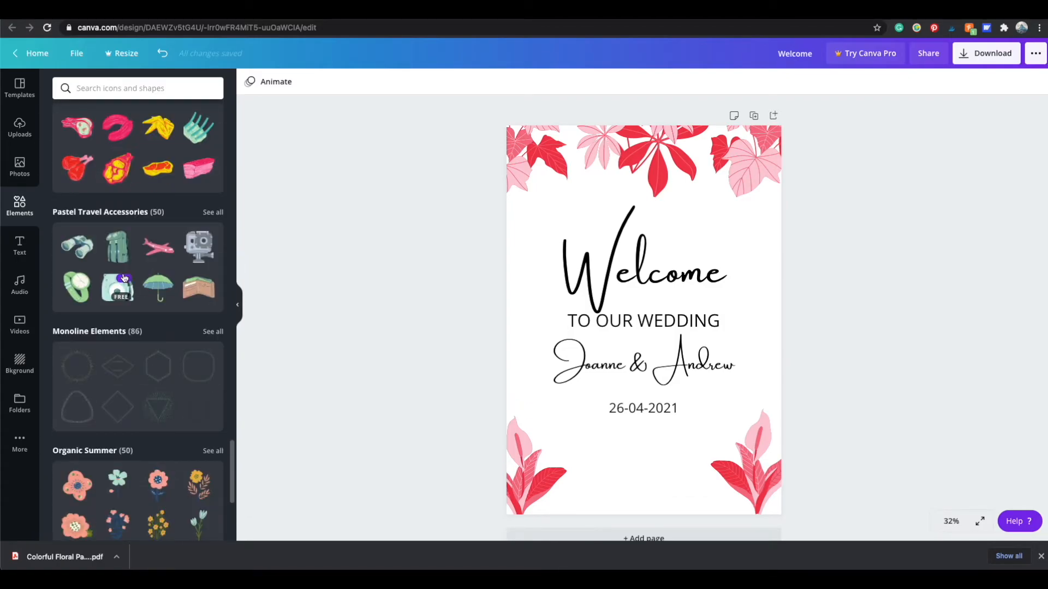
scroll(124, 278, down, 3)
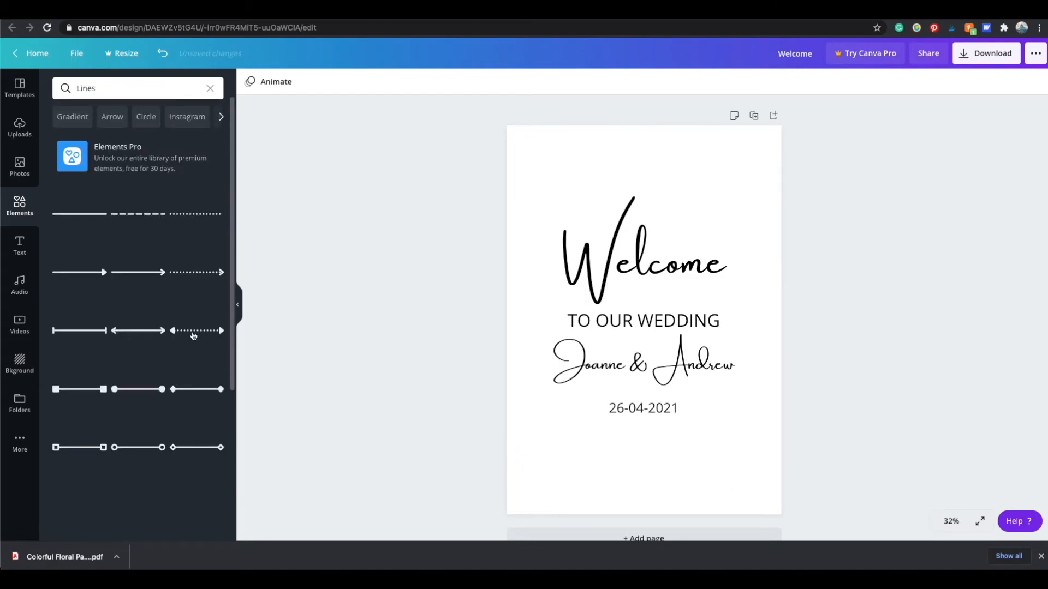
- Add a straight black arrow from the Lines elements and place it centred beneath the date
scroll(194, 335, down, 1)
scroll(192, 334, down, 10)
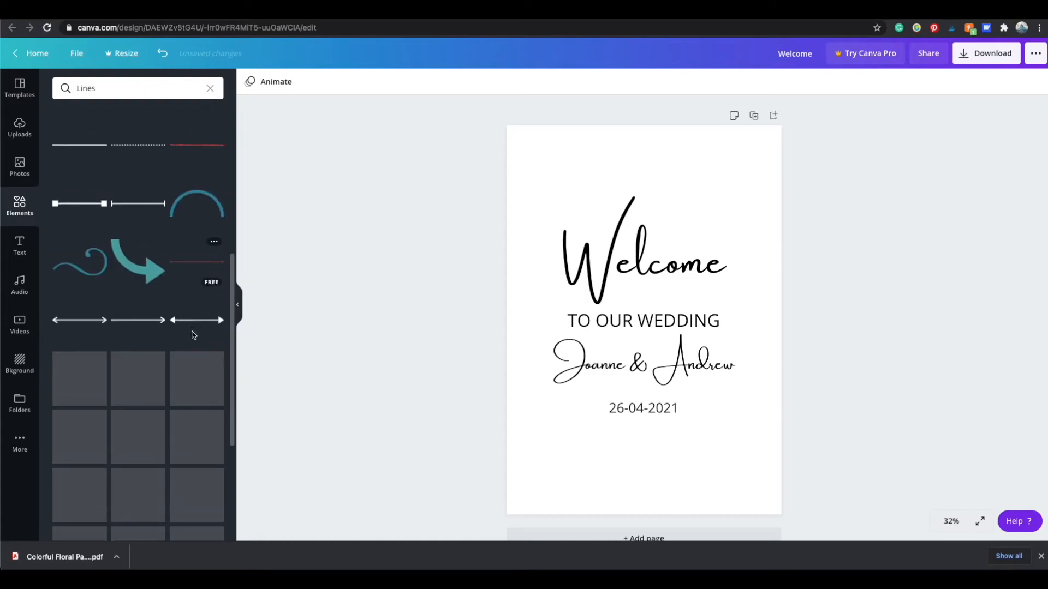
click(144, 251)
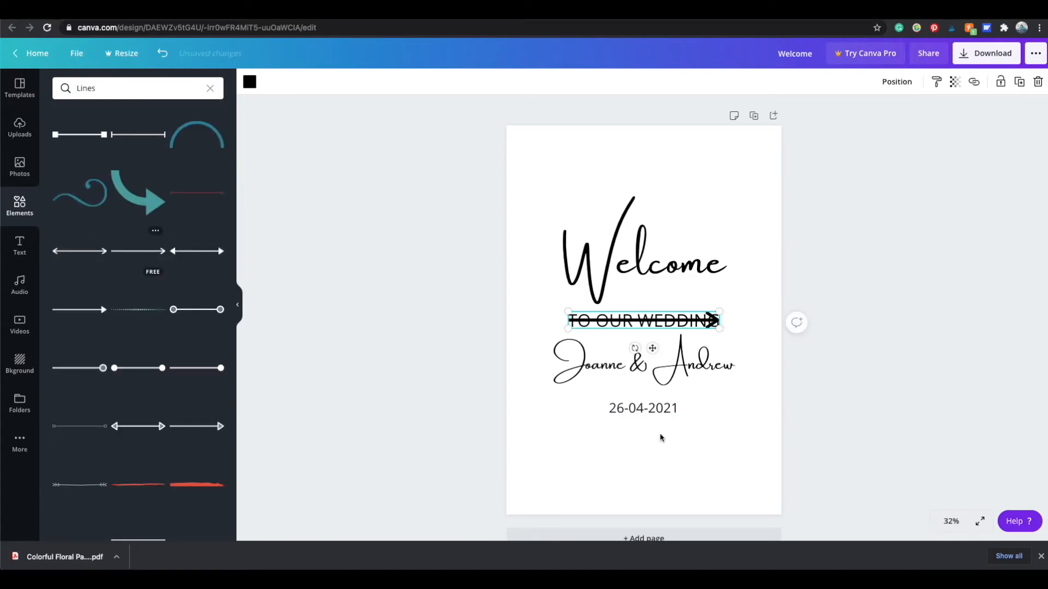
drag(659, 322, 661, 437)
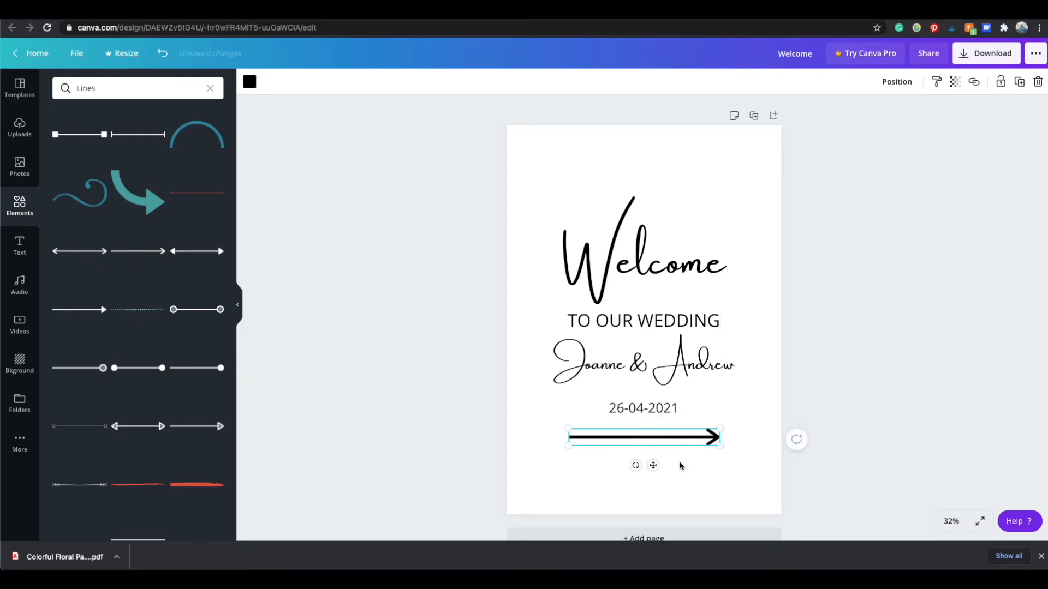
click(935, 414)
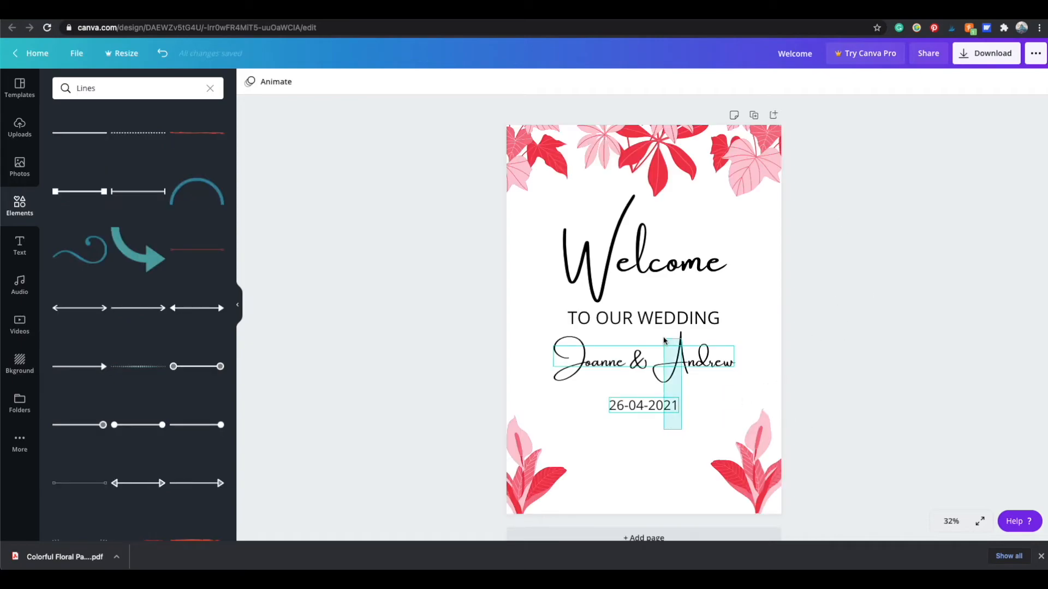
- Shift "TO OUR WEDDING", the couple's names and the date slightly down together, and lower the "Welcome" heading to match
drag(659, 323, 658, 336)
drag(645, 256, 645, 267)
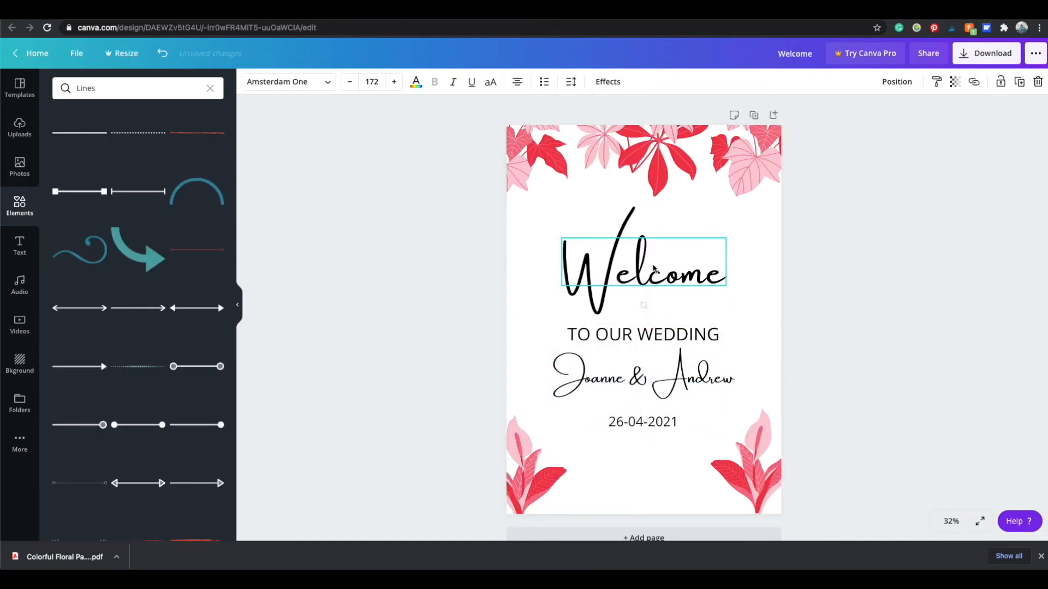
click(931, 293)
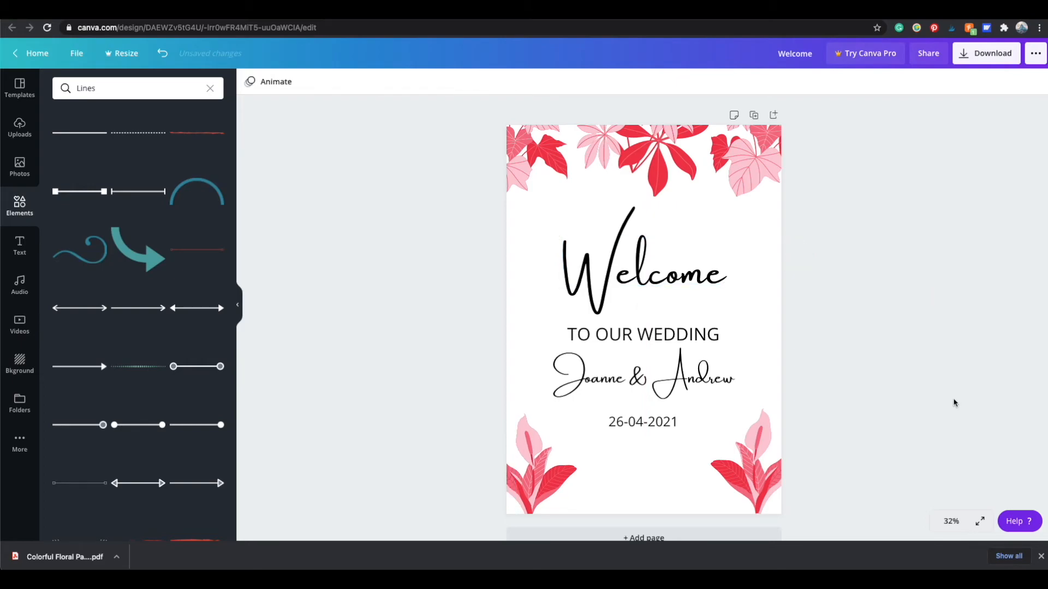
- Flip the leaf cluster in the page's upper-right corner horizontally
click(764, 158)
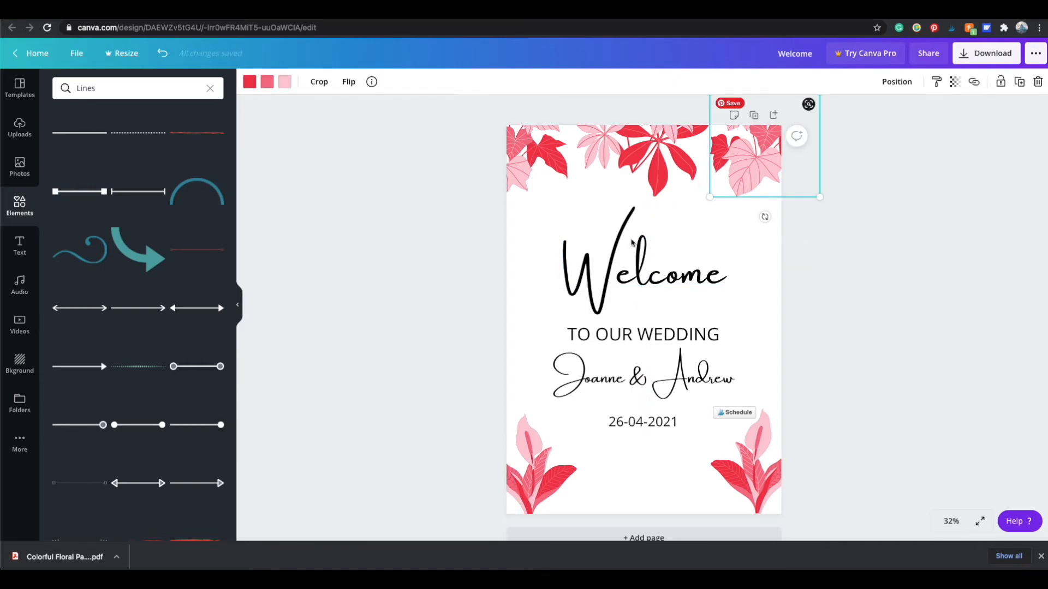
click(349, 82)
click(355, 108)
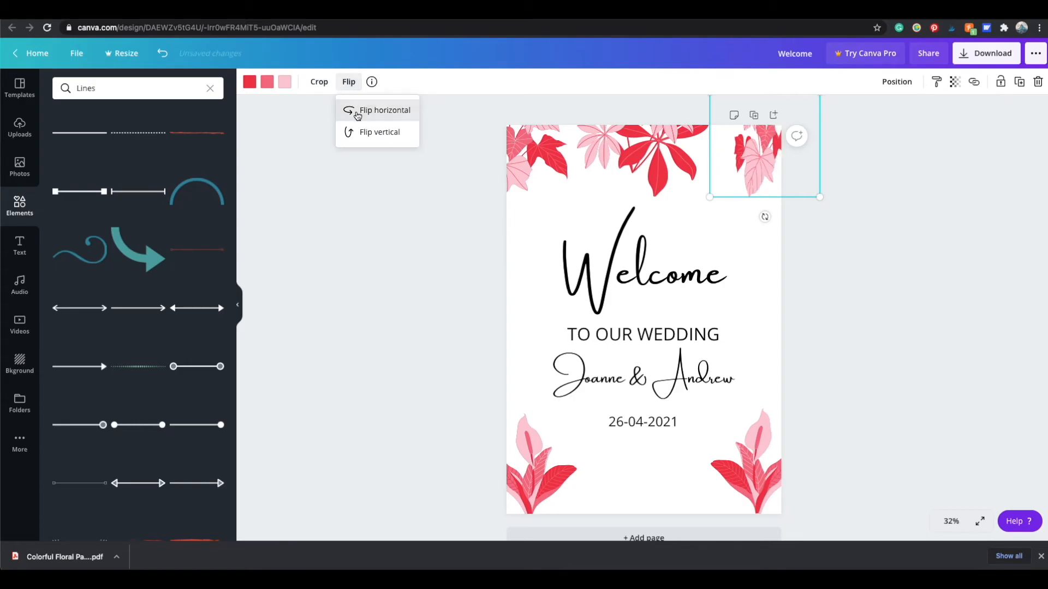
- Download the finished welcome sign as a PNG and dismiss the scheduling offer that follows
click(911, 286)
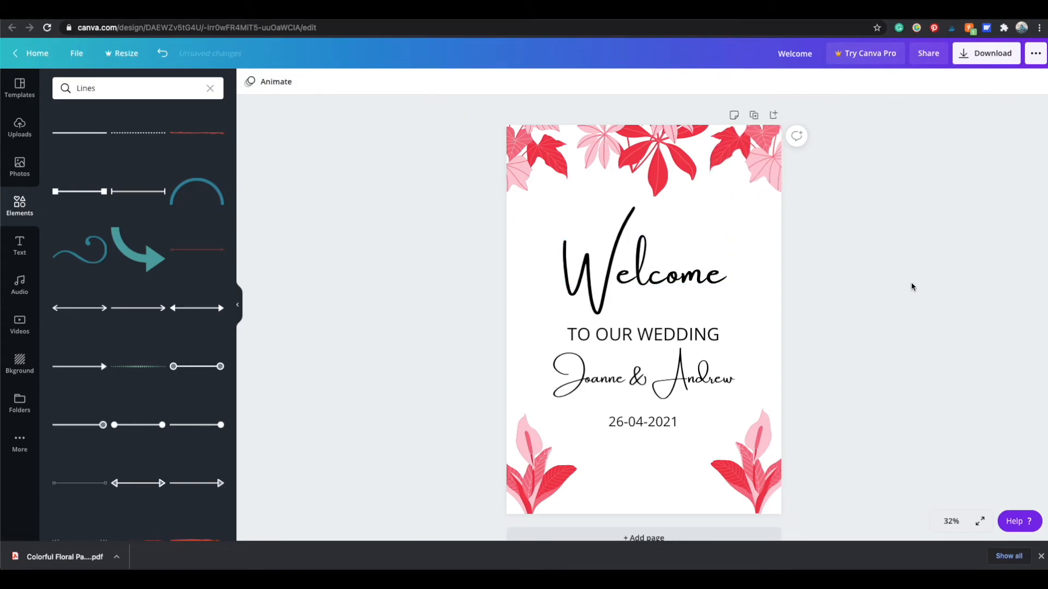
click(977, 59)
click(948, 235)
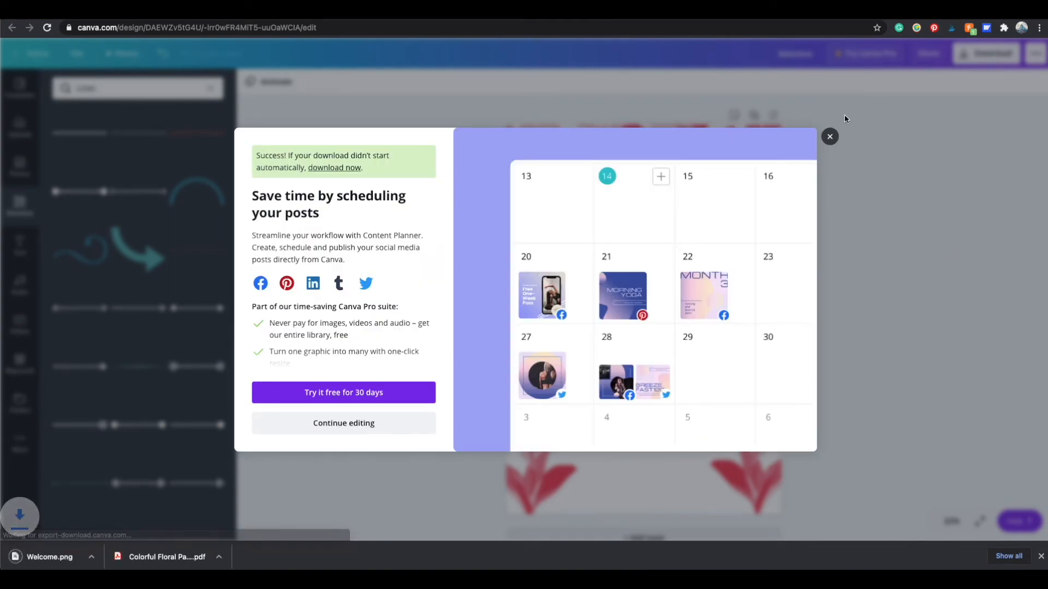
click(830, 141)
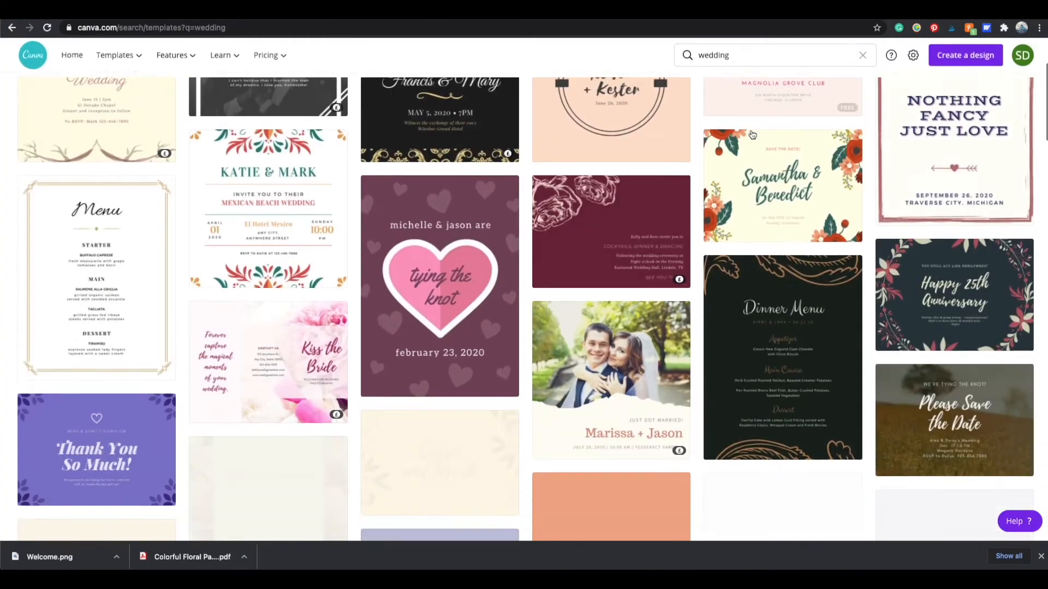
- Browse the wedding template gallery for other stationery designs such as menus, invitations and thank-you cards
scroll(752, 135, down, 3)
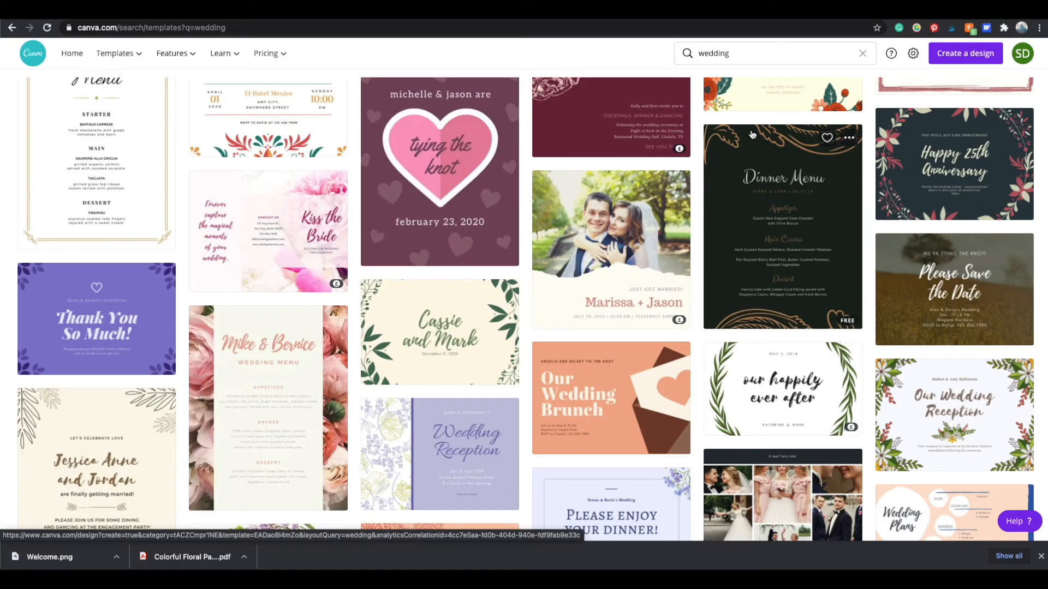
scroll(752, 135, down, 2)
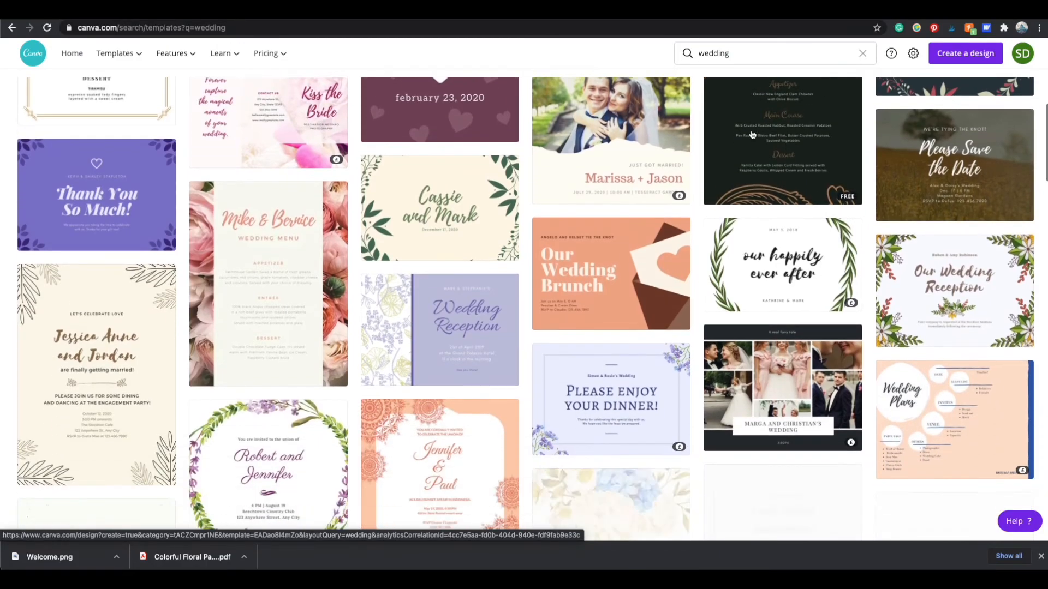
scroll(752, 135, down, 2)
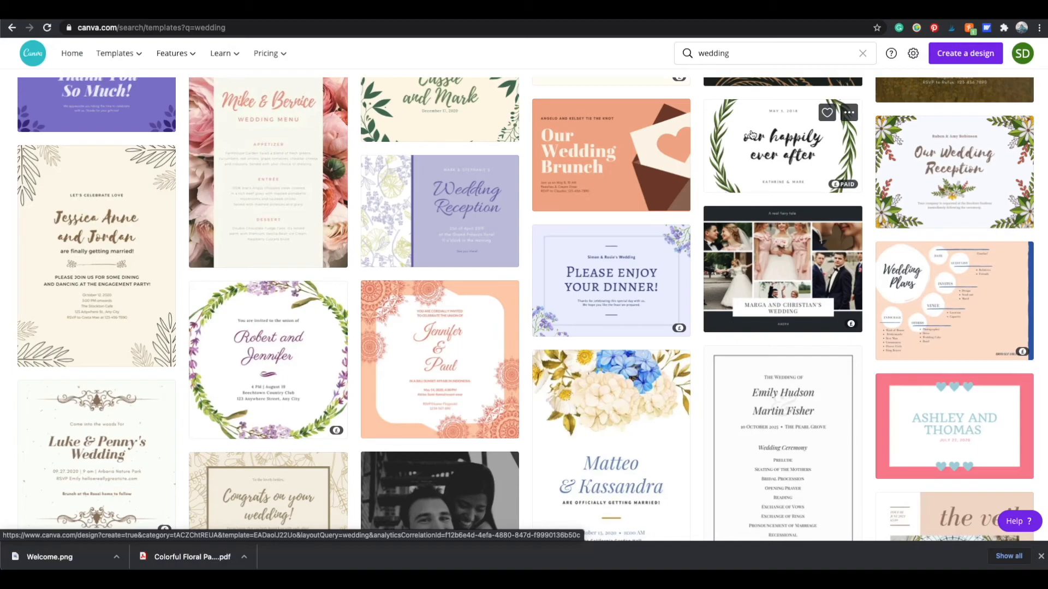
scroll(752, 135, down, 2)
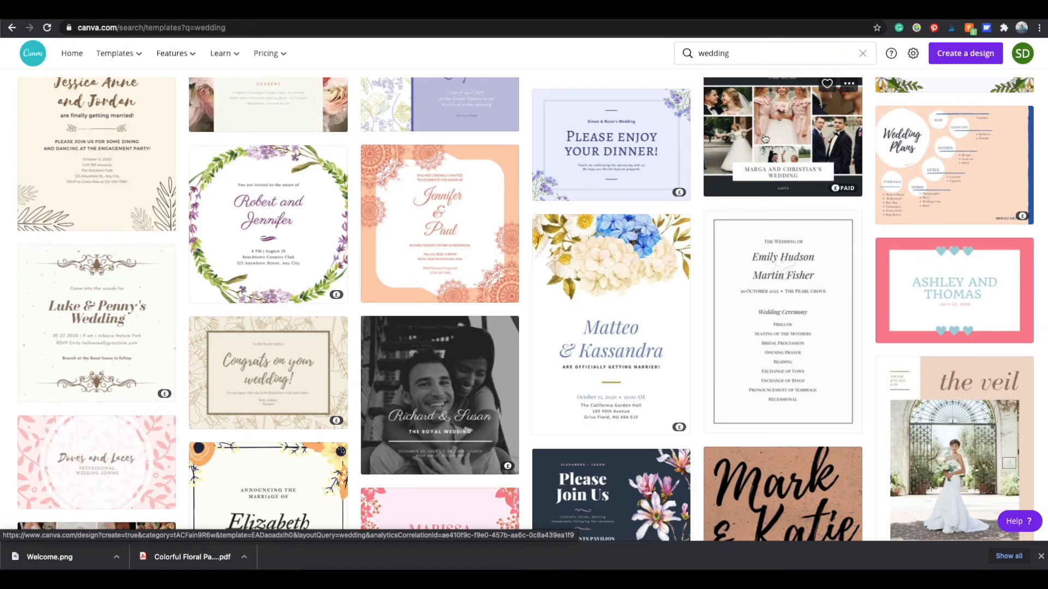
scroll(827, 198, up, 1)
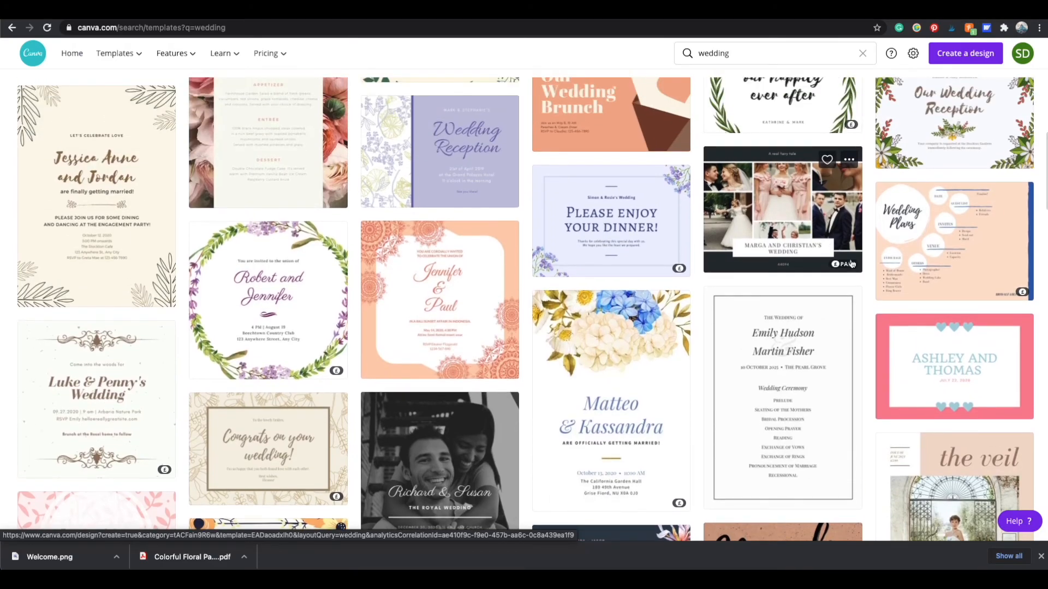
scroll(851, 264, up, 10)
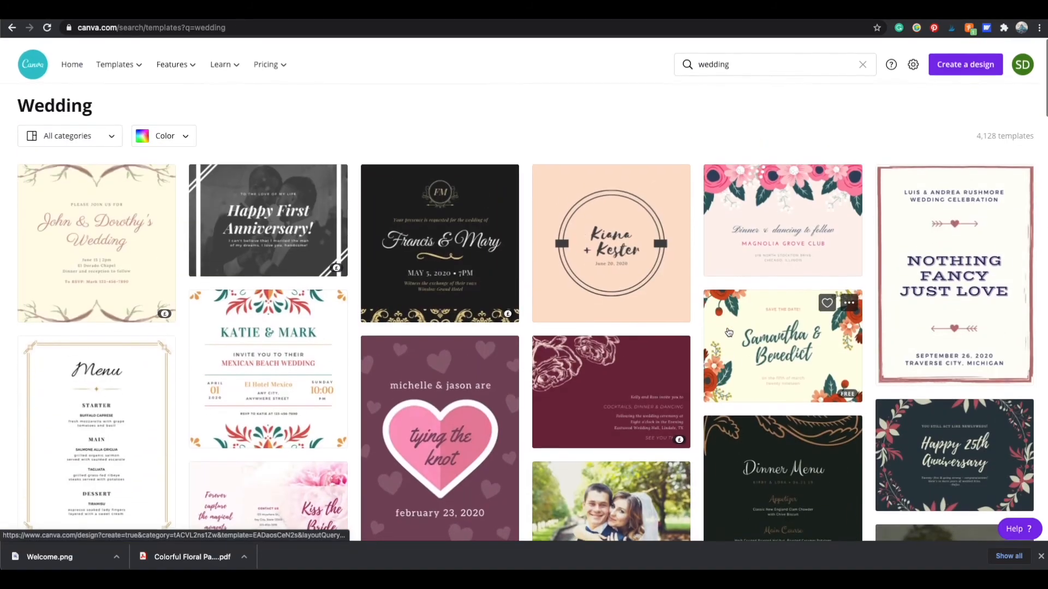
scroll(879, 308, down, 6)
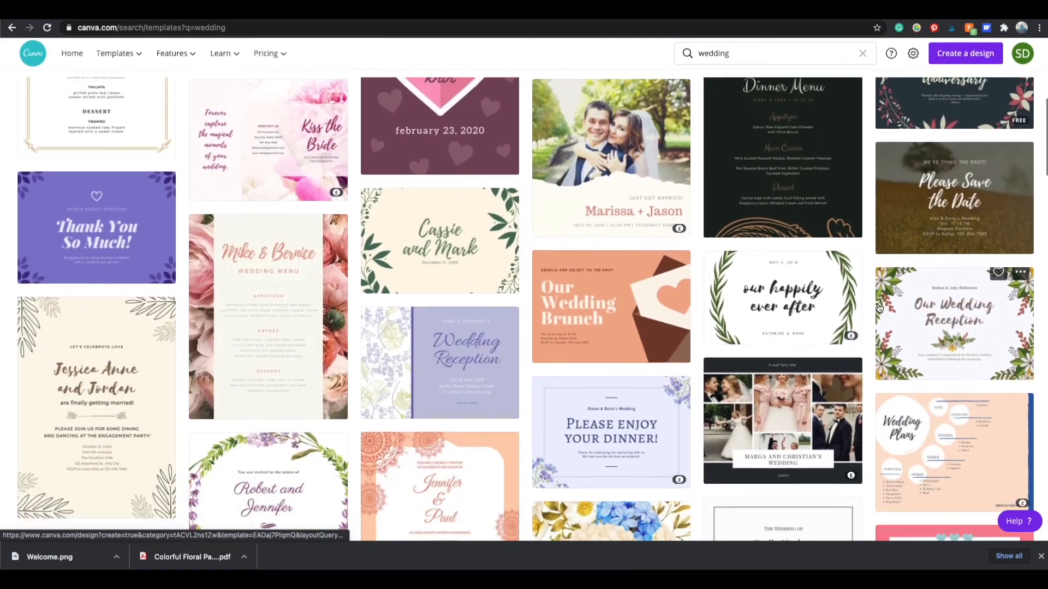
scroll(879, 309, down, 8)
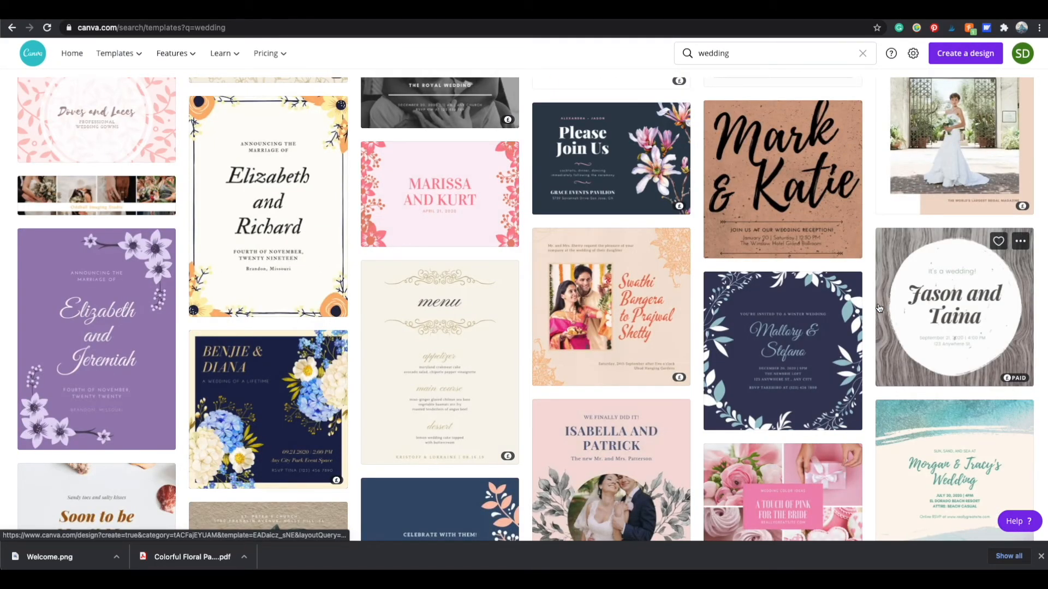
scroll(879, 309, down, 4)
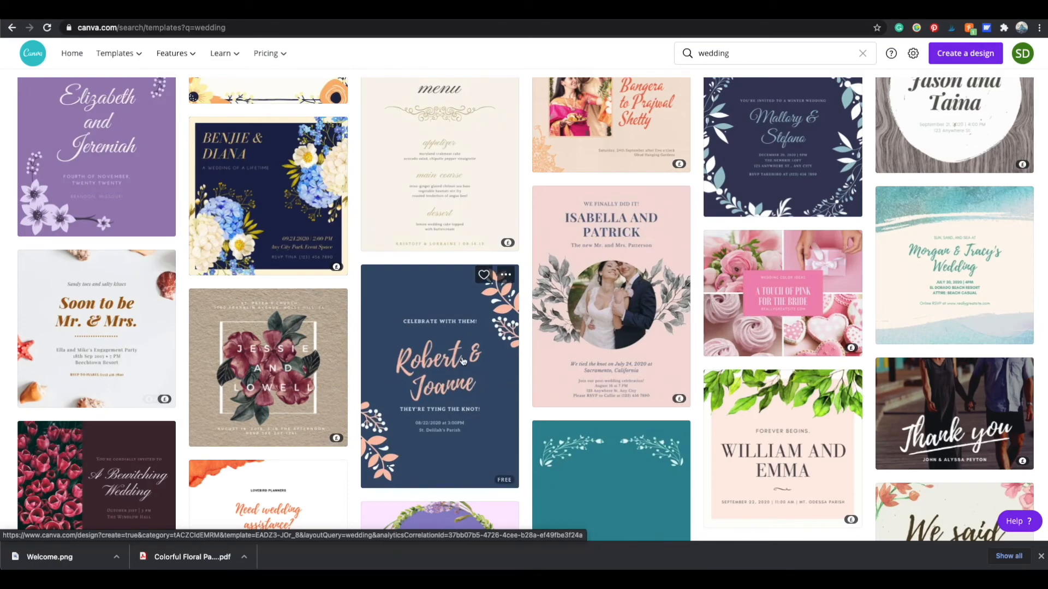
scroll(462, 361, down, 3)
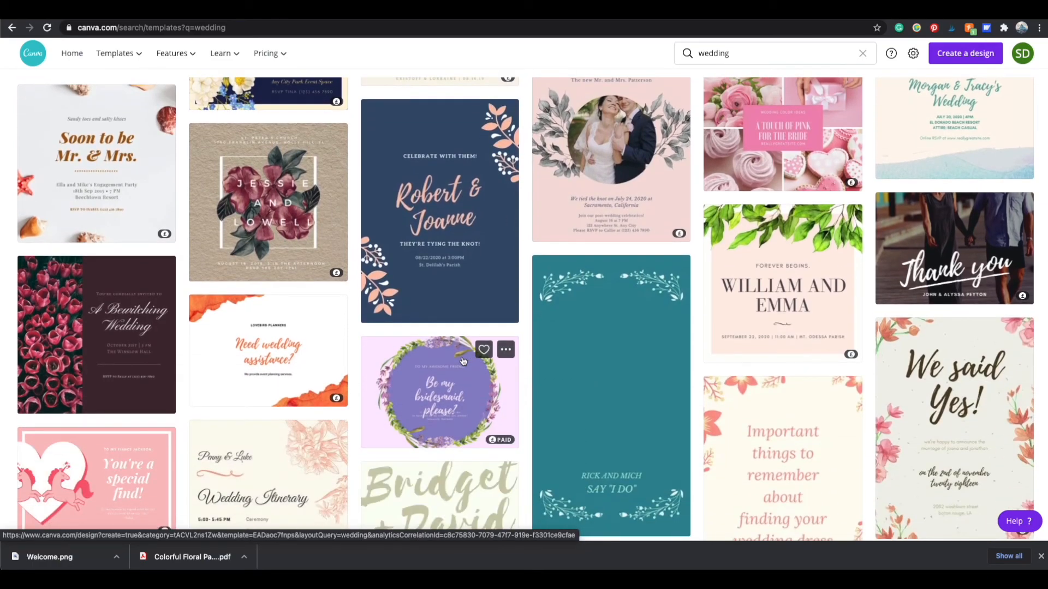
scroll(462, 361, down, 3)
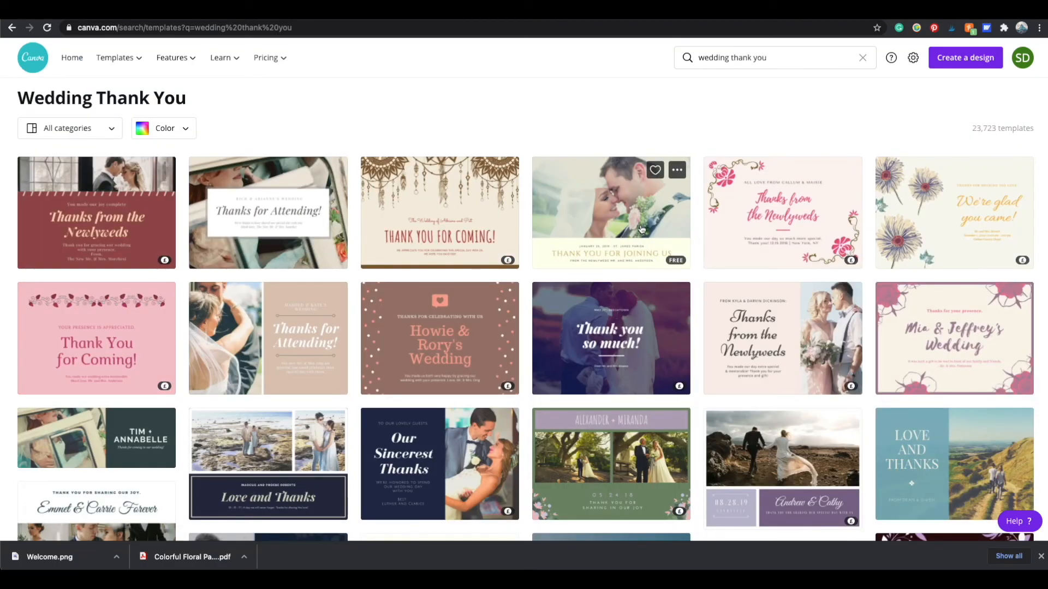
- Open the free cream and gold "Thank You For Joining Us" wedding postcard template and select its couple photo
click(641, 228)
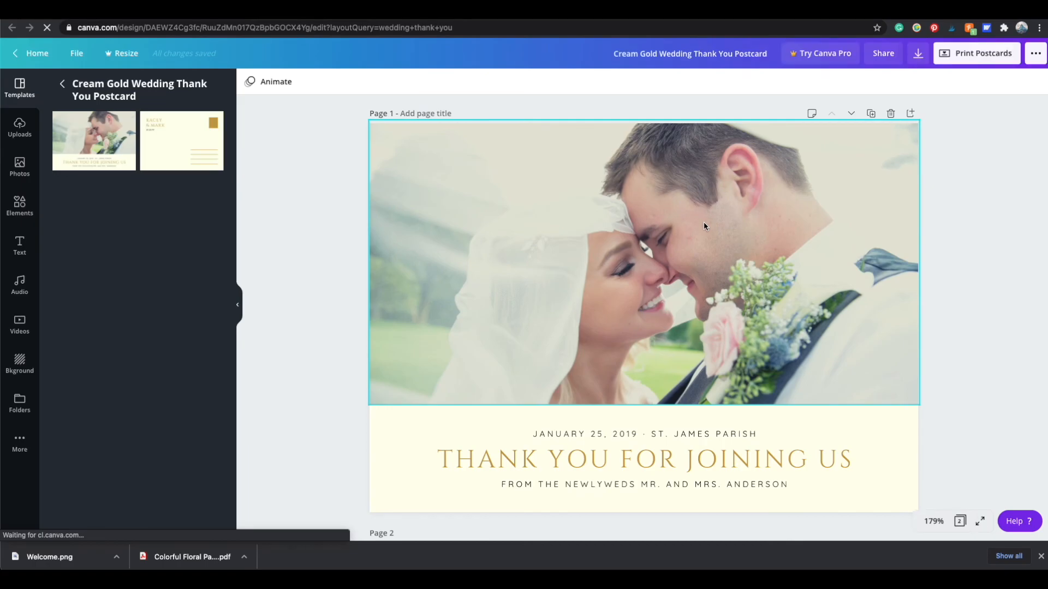
click(704, 224)
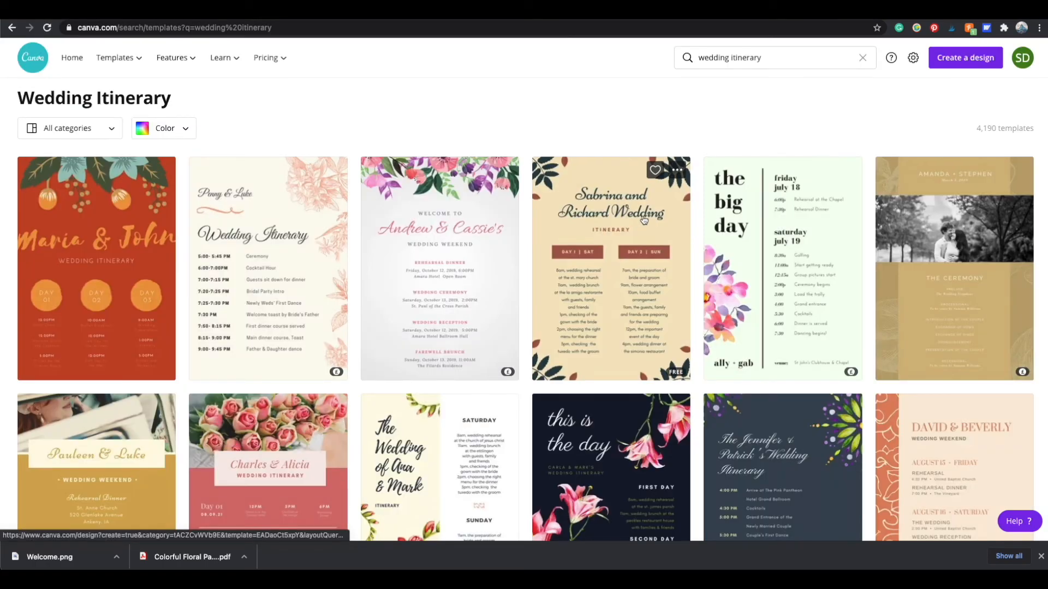
click(774, 57)
drag(774, 58, 735, 59)
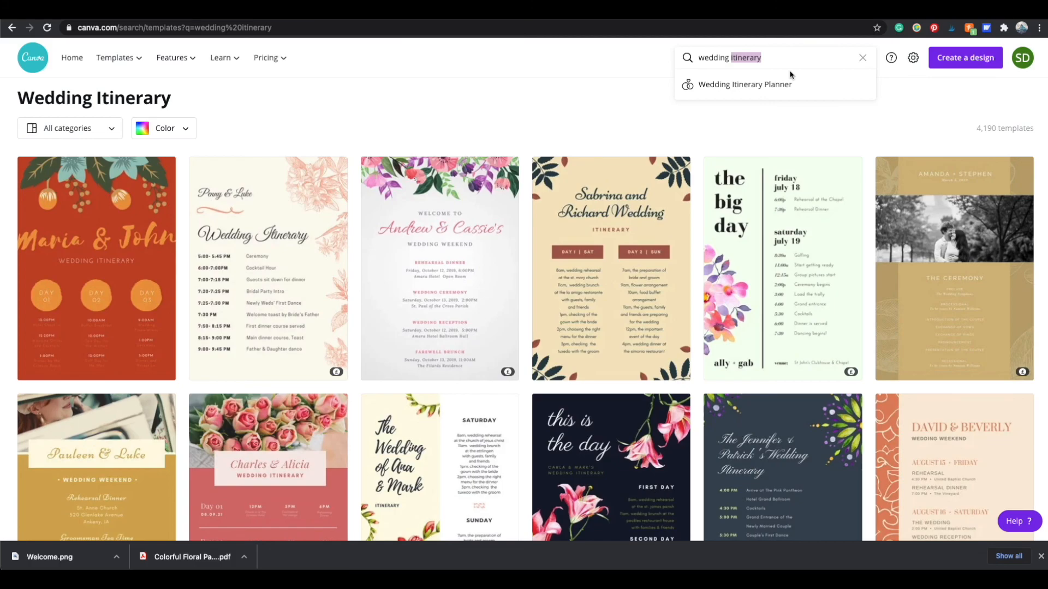
click(558, 81)
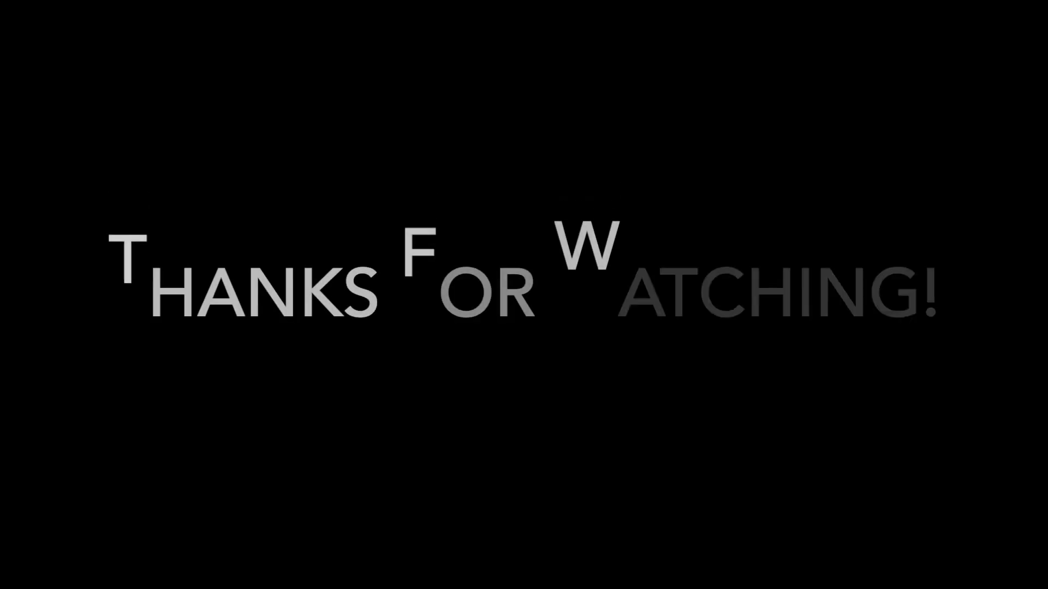